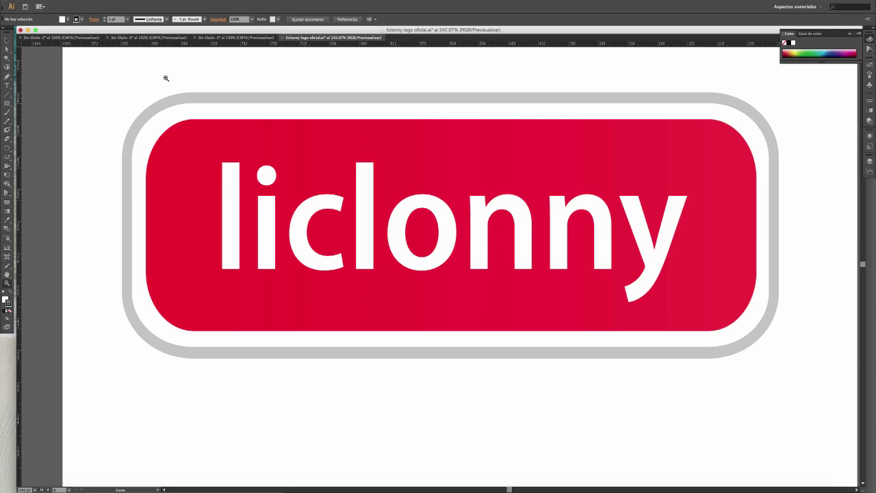
Step: Return to the Selection tool and switch to the Sin título-2 logo-categories artboard
key("v")
left_click(7, 41)
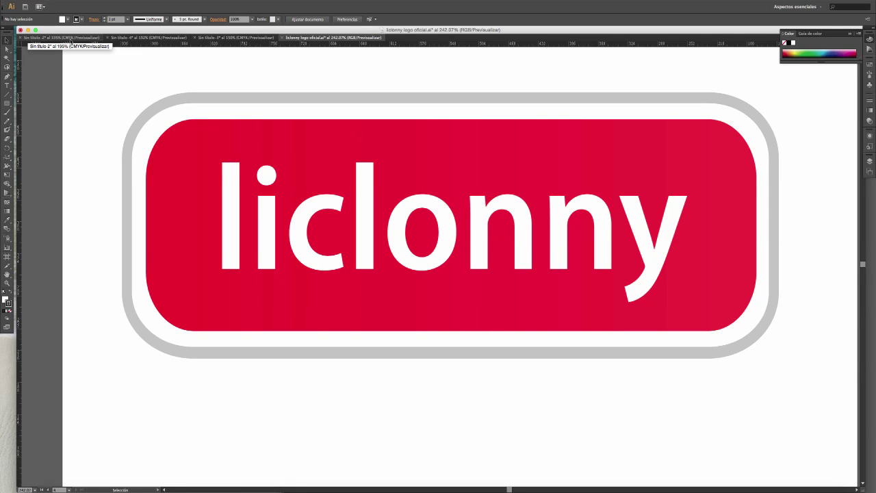
left_click(70, 39)
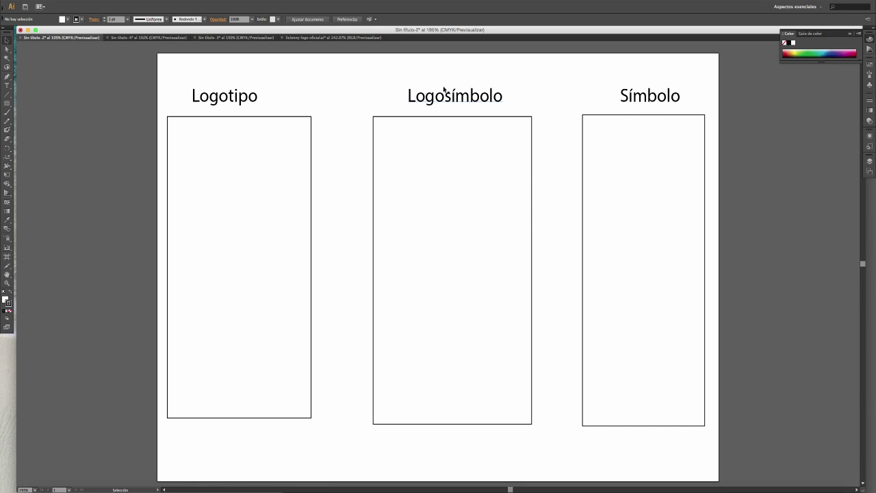
Step: Shorten the Logotipo cover rectangle to reveal the Coca-Cola wordmark
left_click(256, 117)
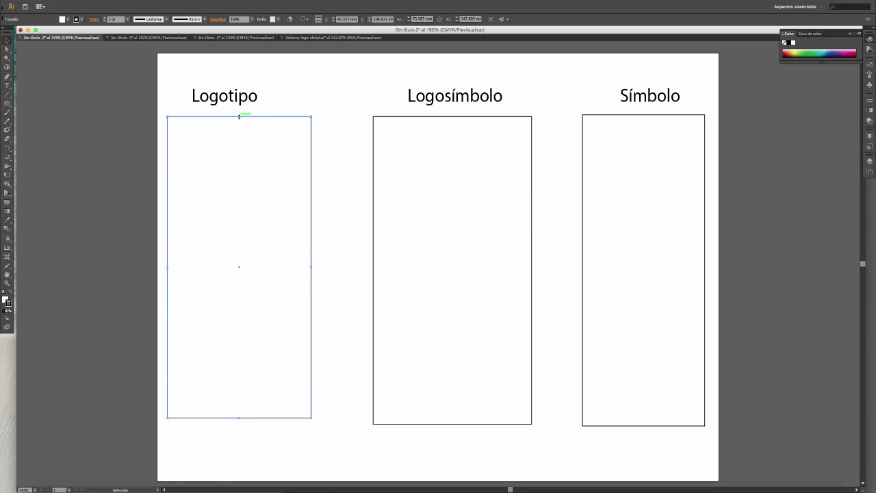
left_click_drag(239, 117, 240, 257)
key("ctrl+v")
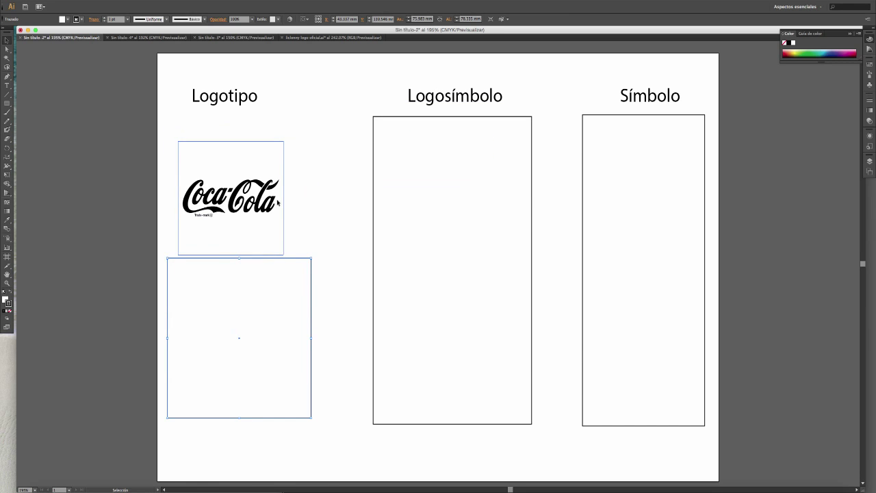
left_click(307, 163)
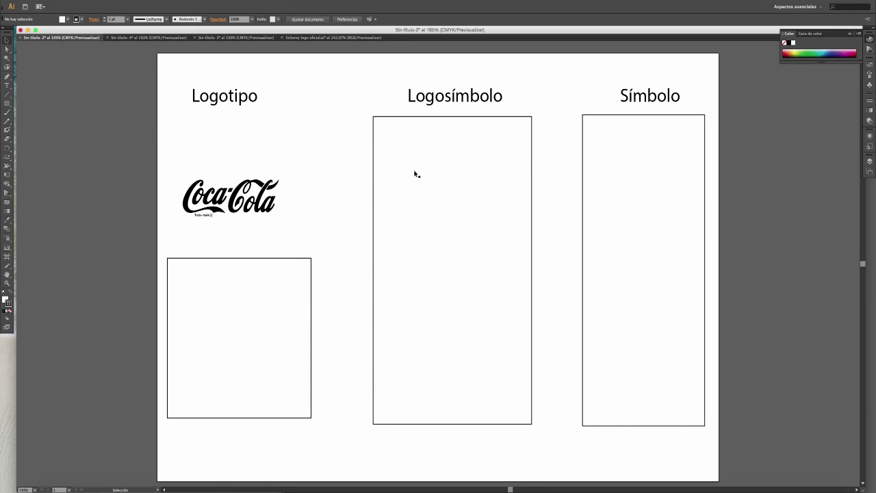
Step: Shorten the Símbolo rectangle to uncover the Apple logo, then nudge the logo slightly left
left_click_drag(651, 115, 645, 131)
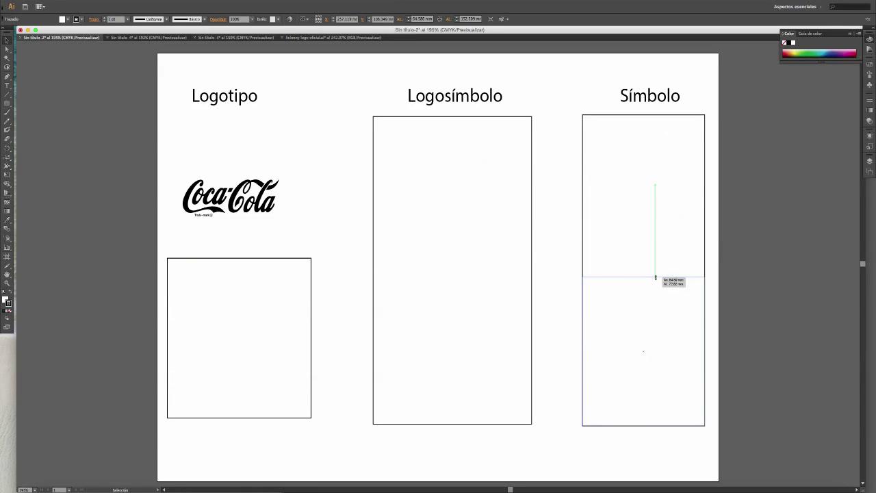
left_click_drag(645, 131, 645, 277)
left_click(651, 174)
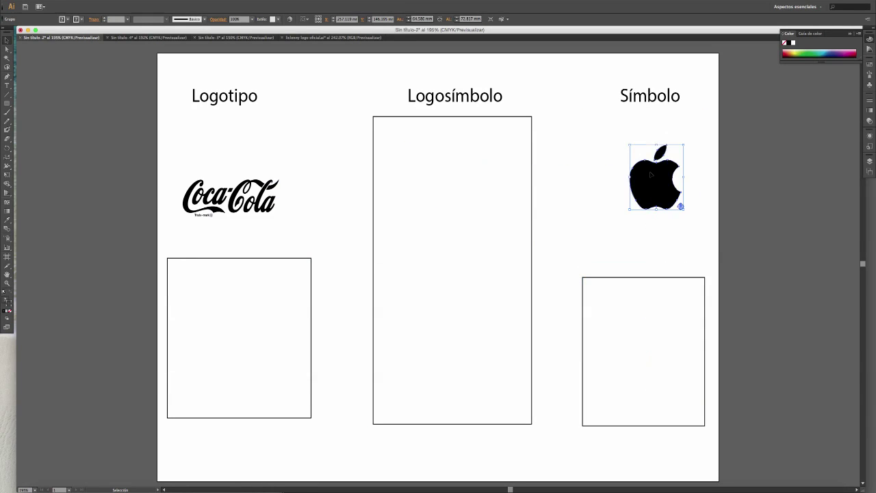
left_click_drag(656, 178, 648, 180)
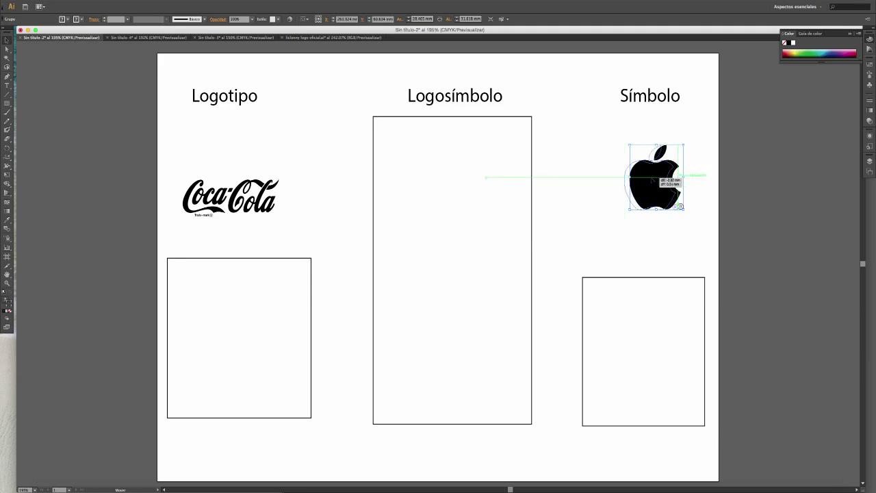
left_click(682, 131)
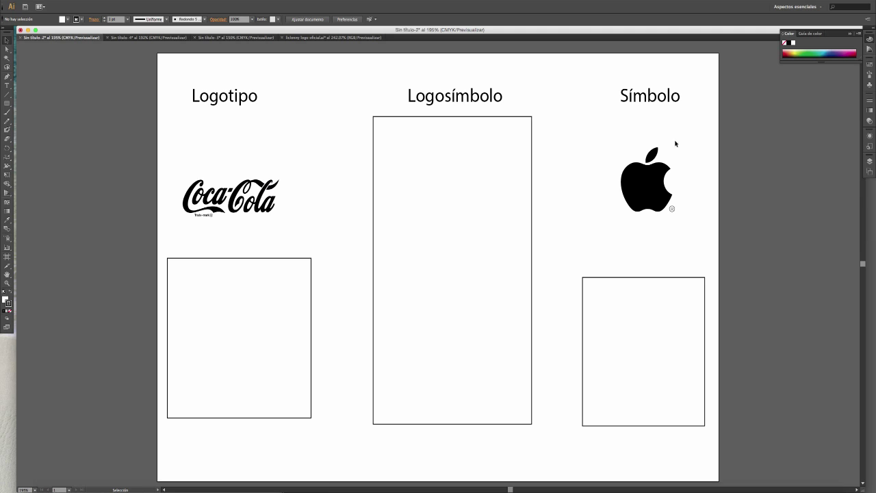
left_click(654, 153)
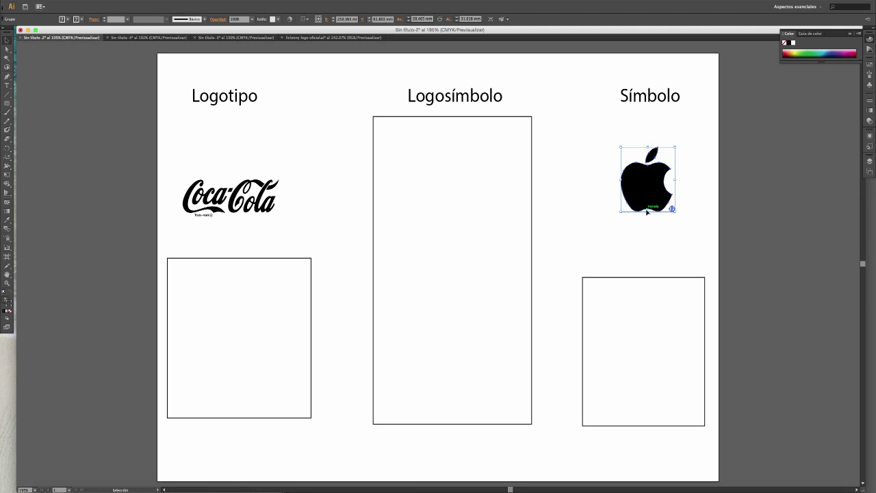
left_click(687, 167)
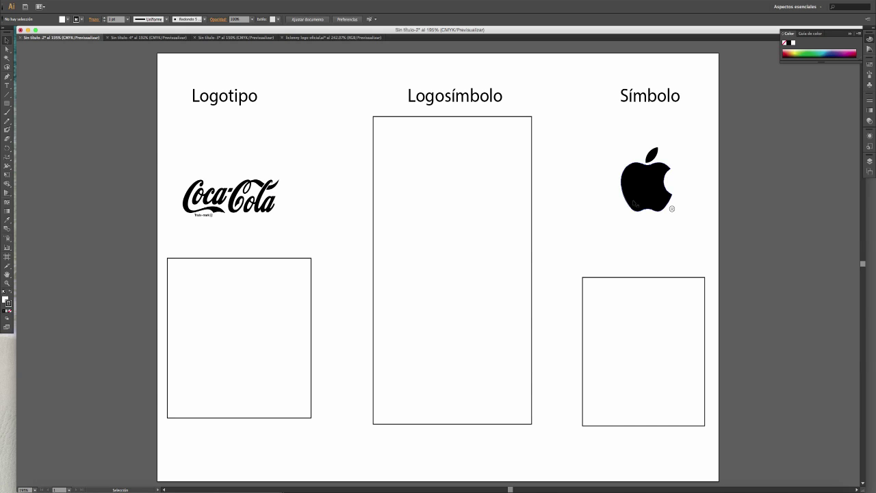
Step: Collapse the lower Logotipo rectangle to its bottom edge to reveal the Disney wordmark
left_click(251, 275)
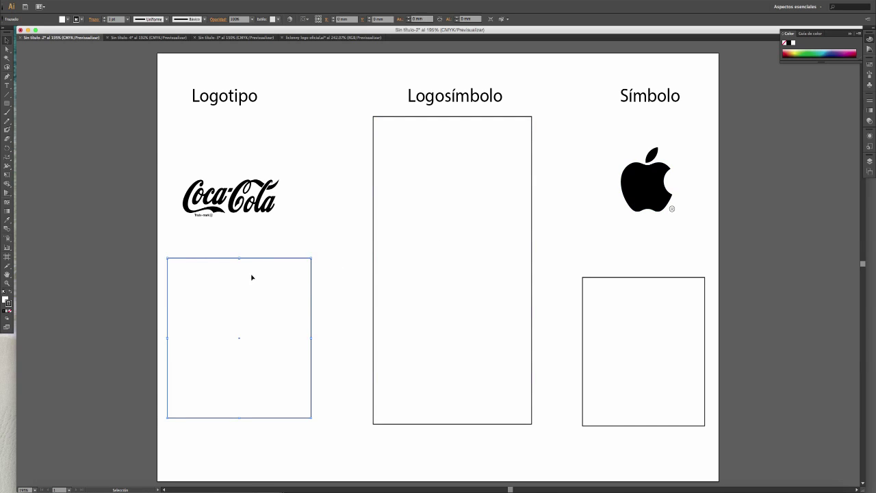
left_click_drag(239, 258, 237, 418)
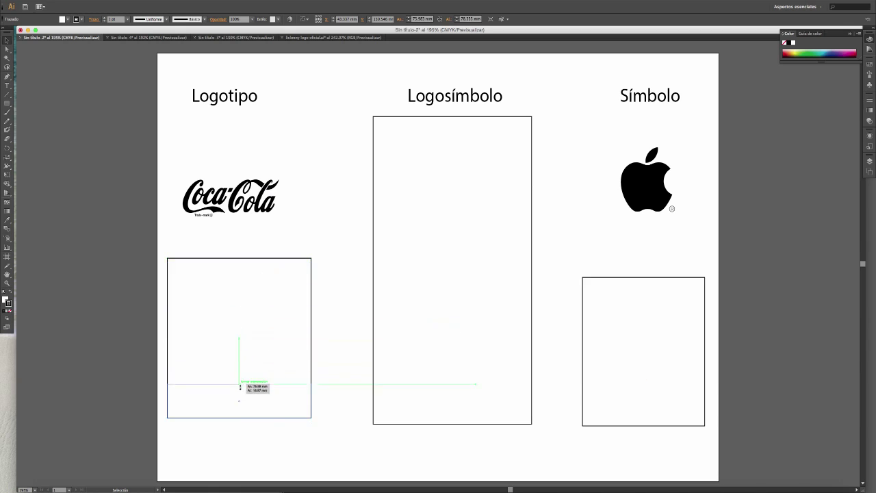
left_click(255, 276)
left_click(219, 351)
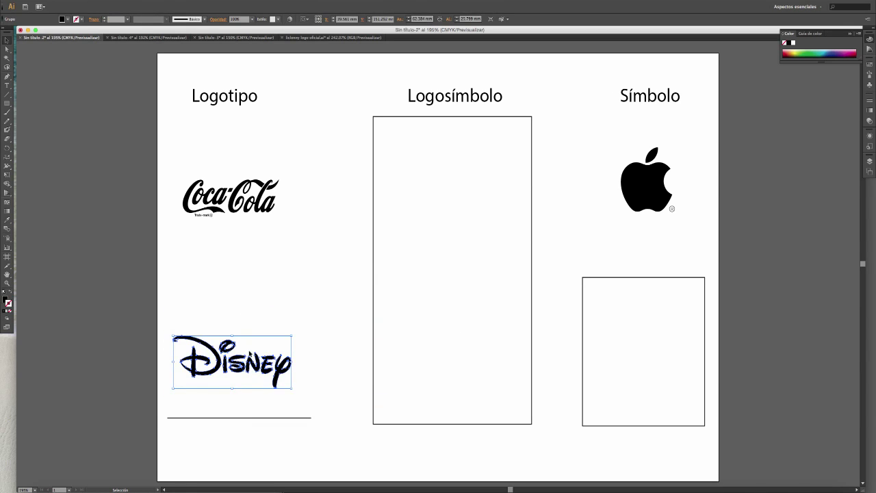
left_click(272, 303)
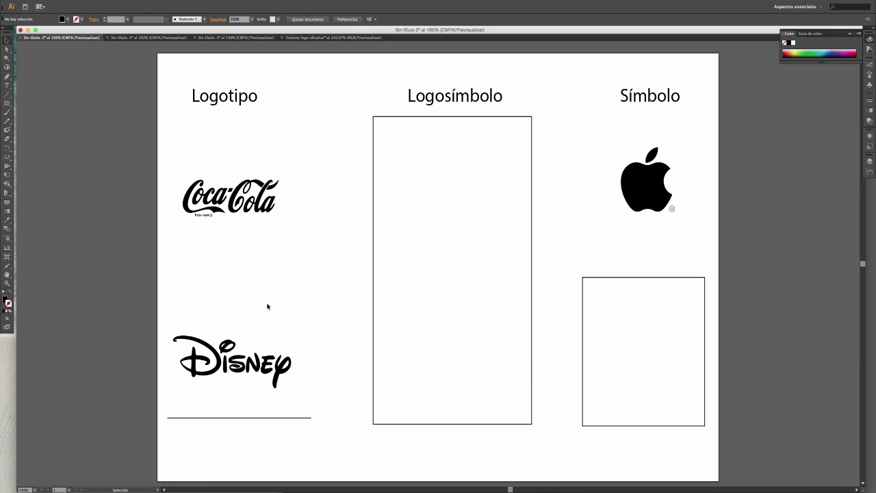
Step: Collapse the lower Símbolo rectangle to reveal the Chrome logo and move it up and left
left_click(645, 279)
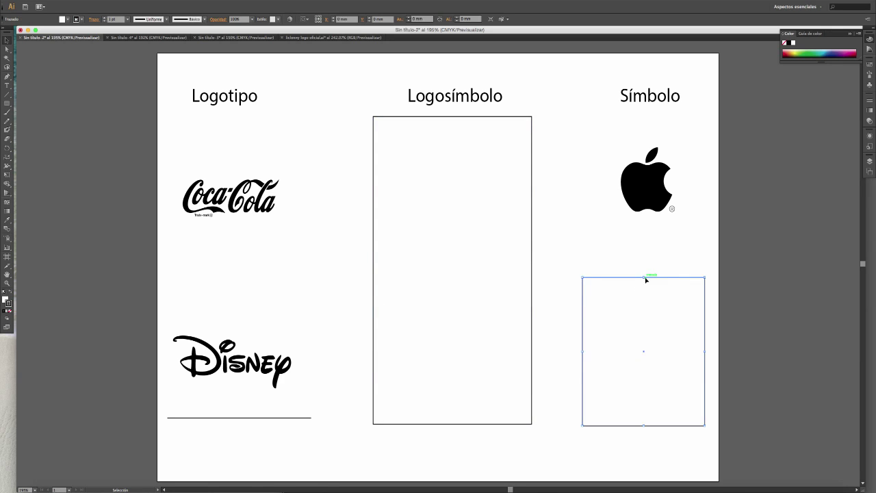
left_click_drag(645, 279, 652, 425)
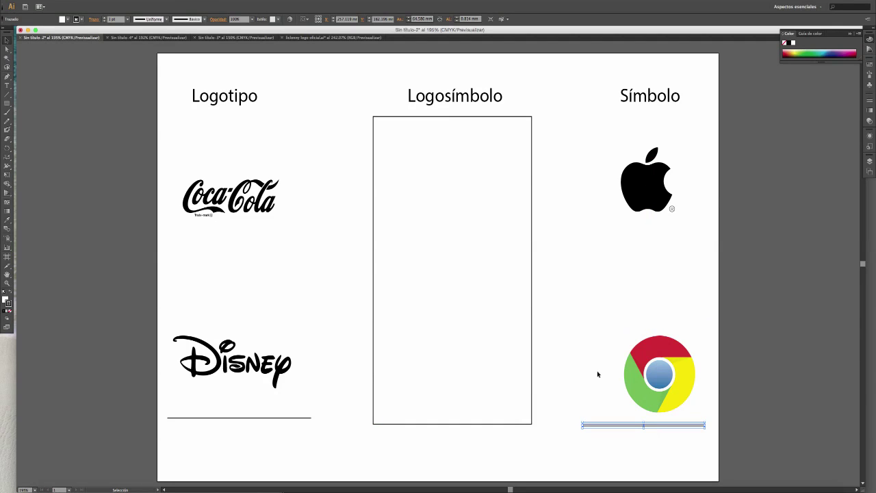
left_click_drag(659, 374, 651, 367)
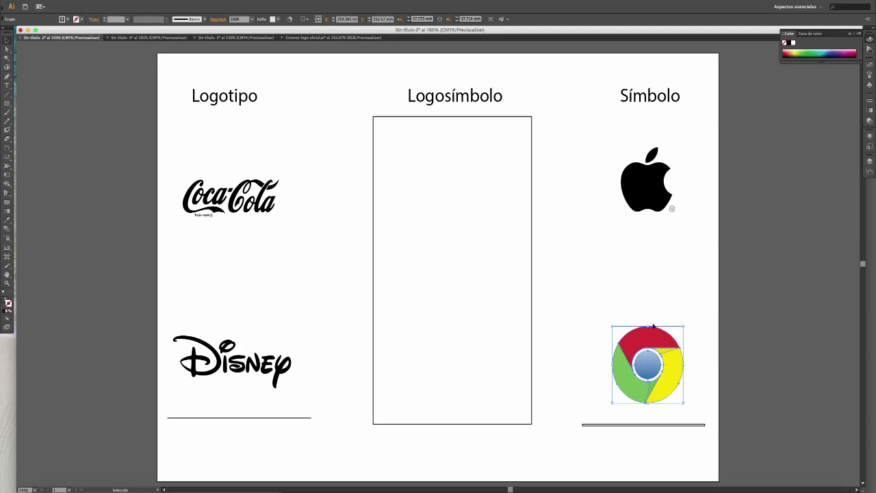
Step: Shorten the Logosímbolo rectangle to uncover the Gamesa logosymbol
left_click(597, 316)
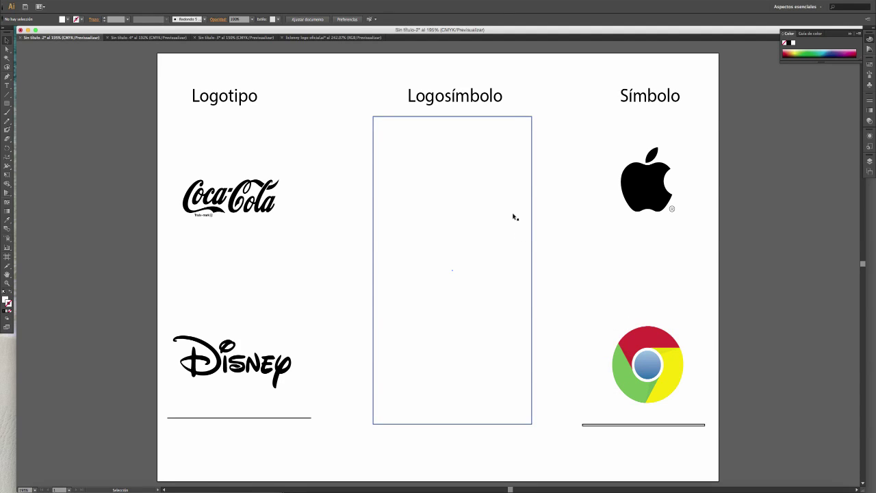
left_click(458, 131)
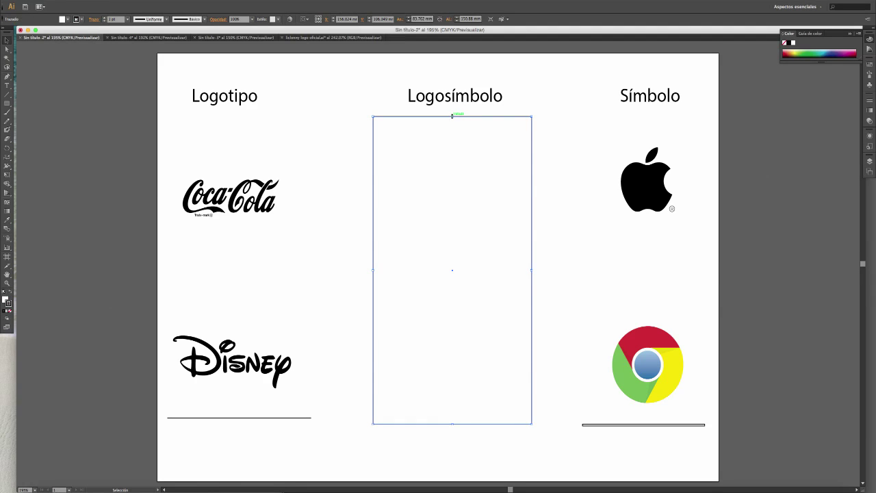
left_click_drag(452, 117, 448, 280)
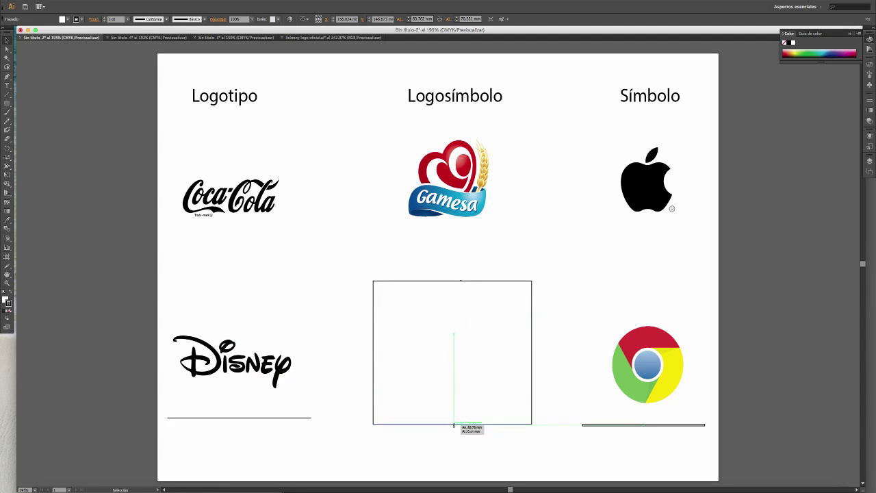
Step: Collapse the lower Logosímbolo rectangle to reveal Walt Disney Pictures, then nudge the Coca-Cola logo left
left_click_drag(452, 407, 454, 423)
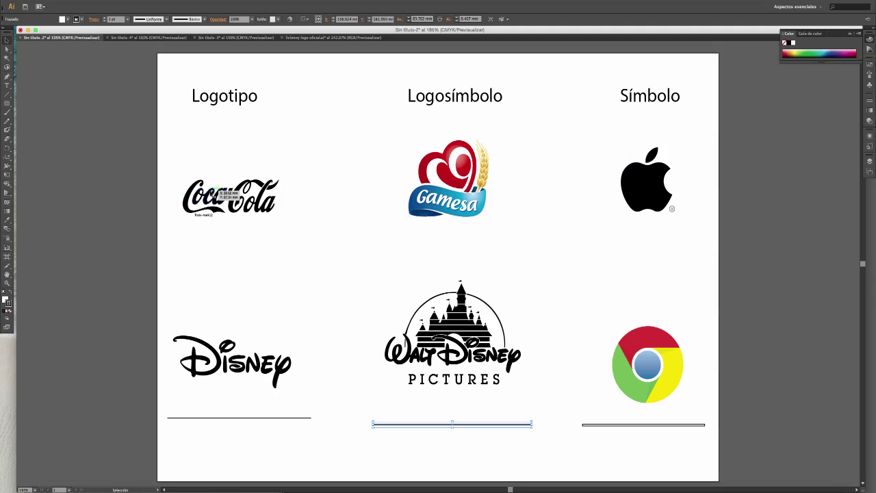
left_click_drag(235, 199, 225, 200)
Step: Switch to the Sin título-4 styled-words document and zoom in on TECNICO
left_click(139, 38)
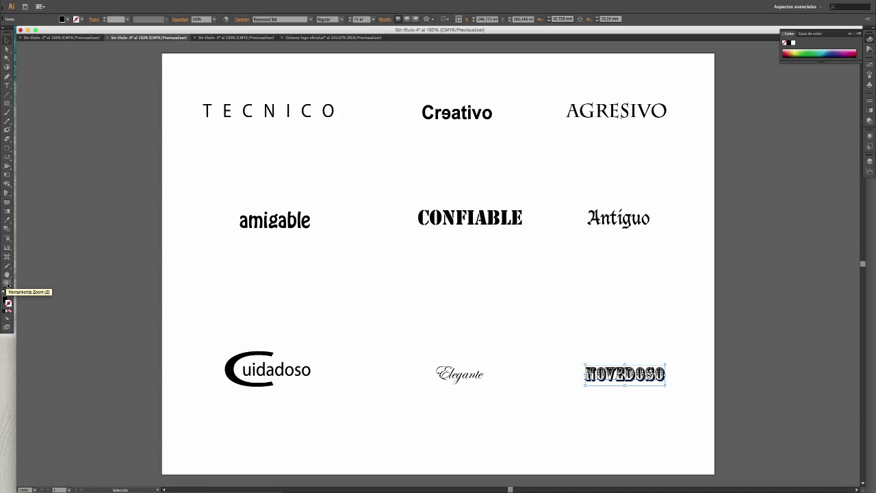
left_click(6, 283)
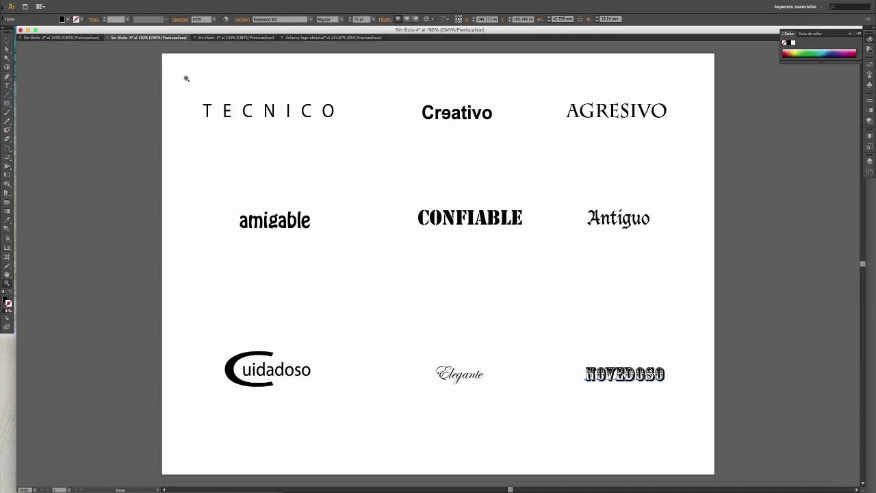
left_click_drag(174, 75, 361, 157)
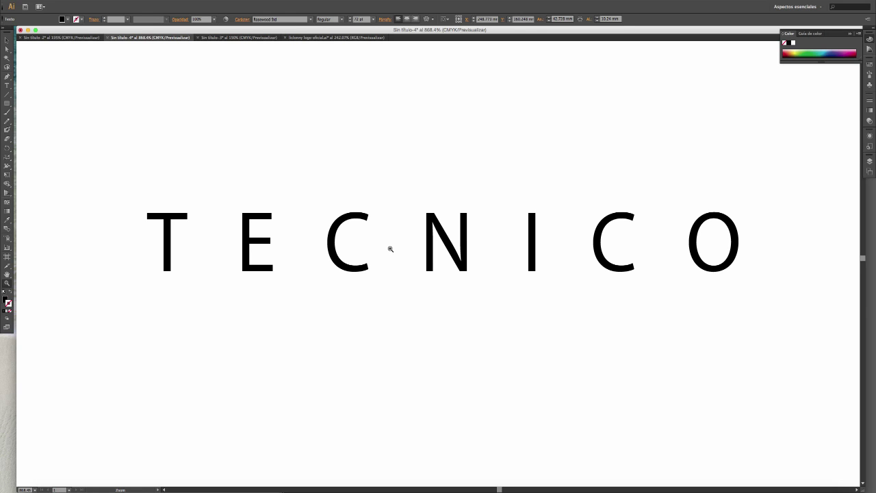
Step: Pan with the Hand tool until the bold word Creativo, with its mirrored e, is centred
left_click(8, 274)
left_click_drag(796, 249, 631, 251)
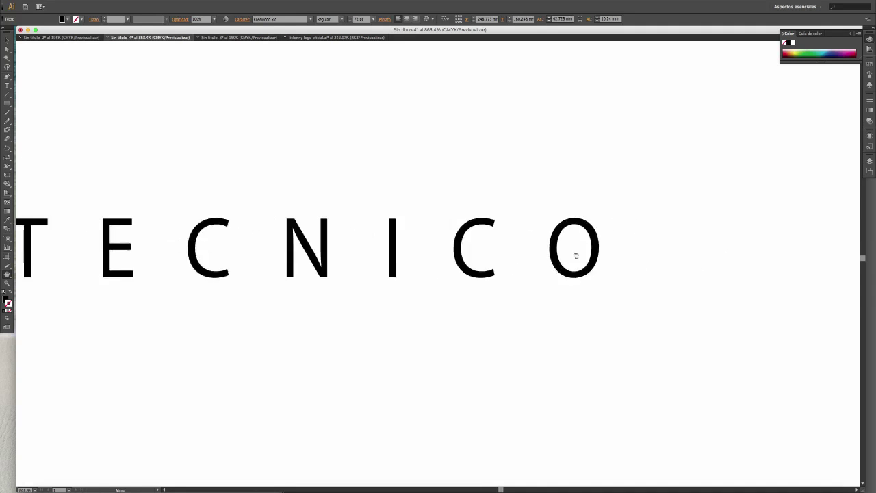
left_click_drag(766, 251, 500, 257)
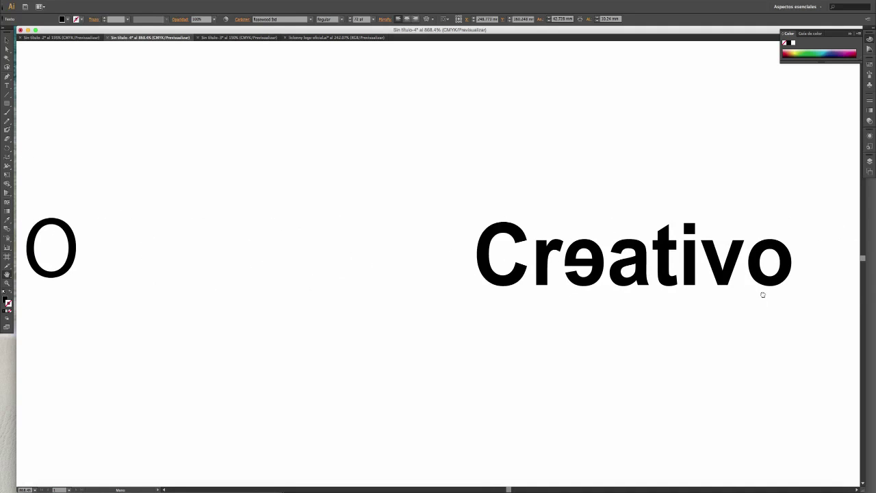
left_click_drag(763, 295, 593, 285)
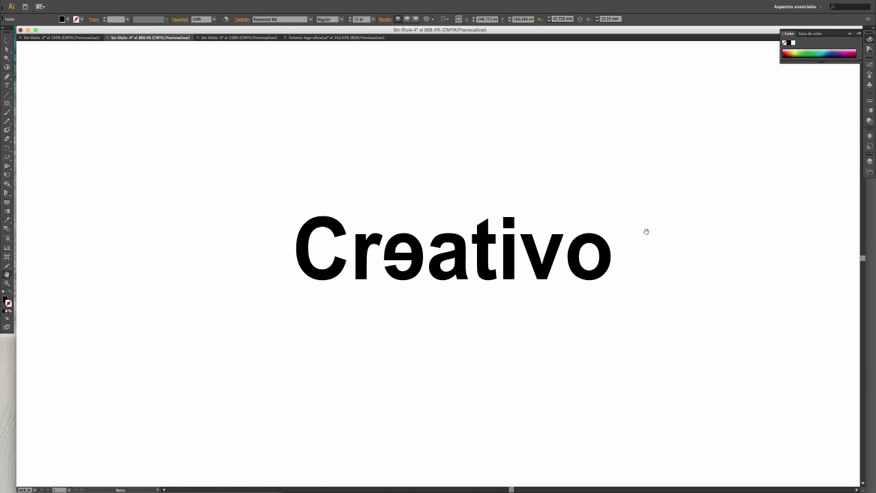
left_click_drag(694, 235, 510, 231)
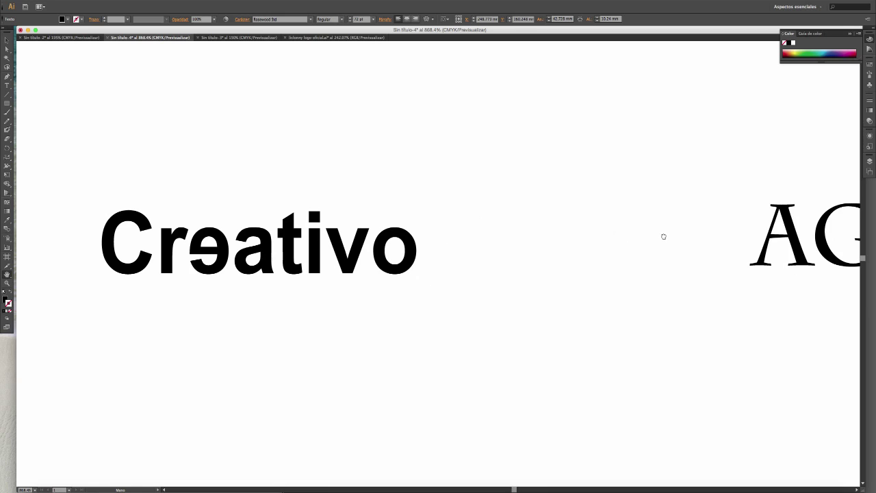
left_click_drag(664, 236, 524, 226)
left_click_drag(707, 220, 345, 207)
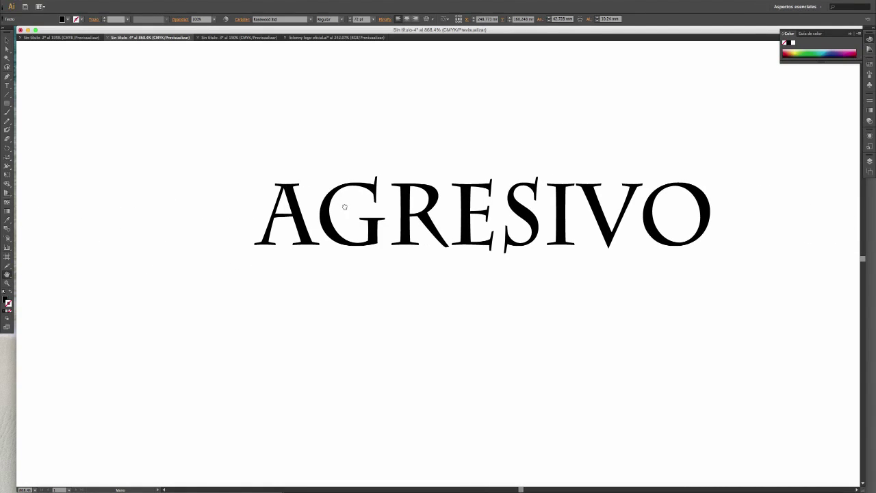
left_click_drag(503, 203, 468, 204)
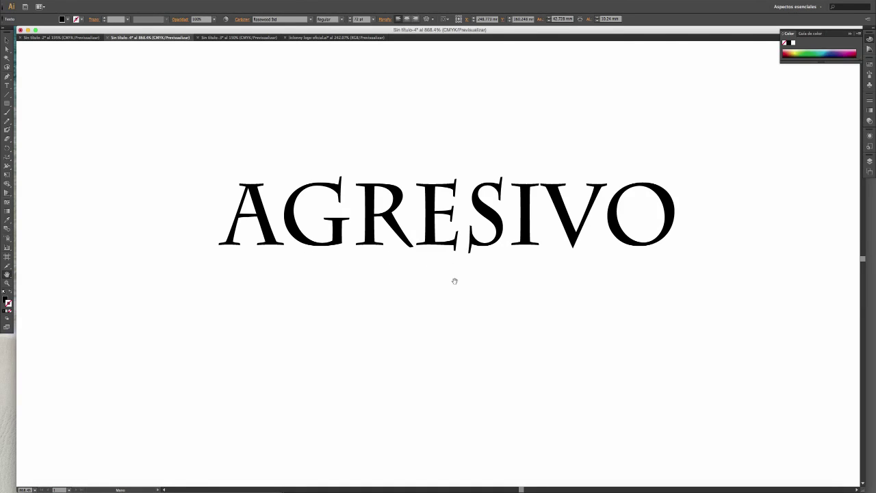
Step: Pan from AGRESIVO up to Antiguo, then over to centre CONFIABLE
left_click_drag(464, 285, 491, 84)
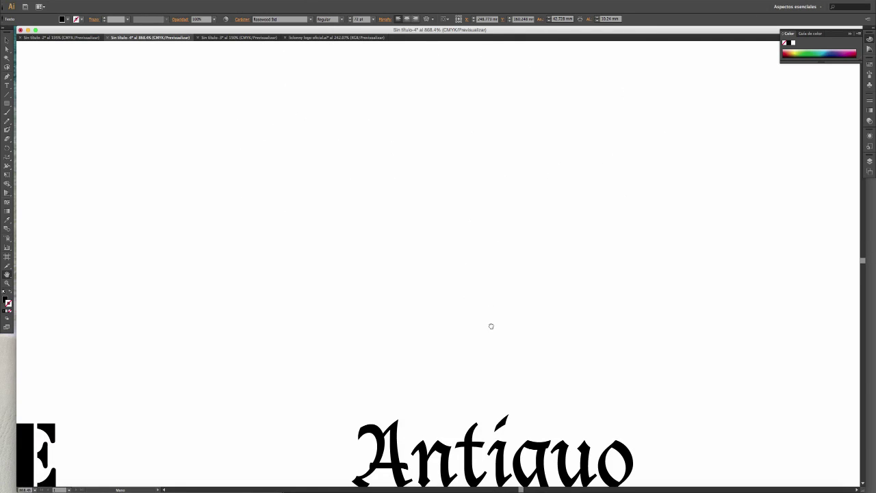
mouse_move(489, 326)
left_mouse_down()
mouse_move(430, 151)
mouse_move(408, 133)
mouse_move(423, 147)
left_mouse_up()
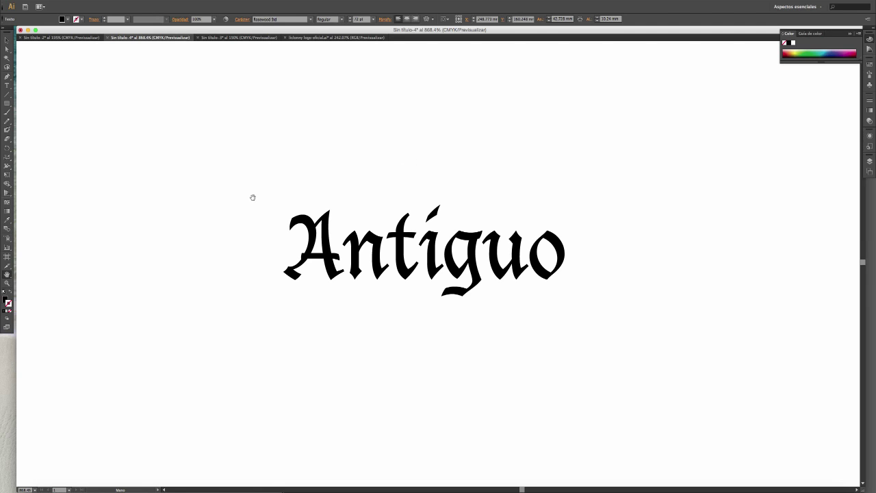
left_click_drag(206, 203, 376, 207)
left_click_drag(136, 228, 437, 230)
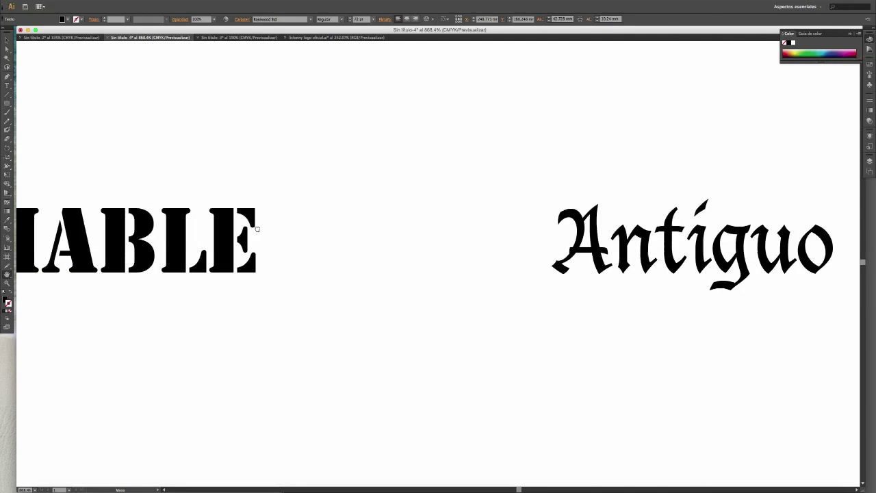
left_click_drag(199, 257, 314, 259)
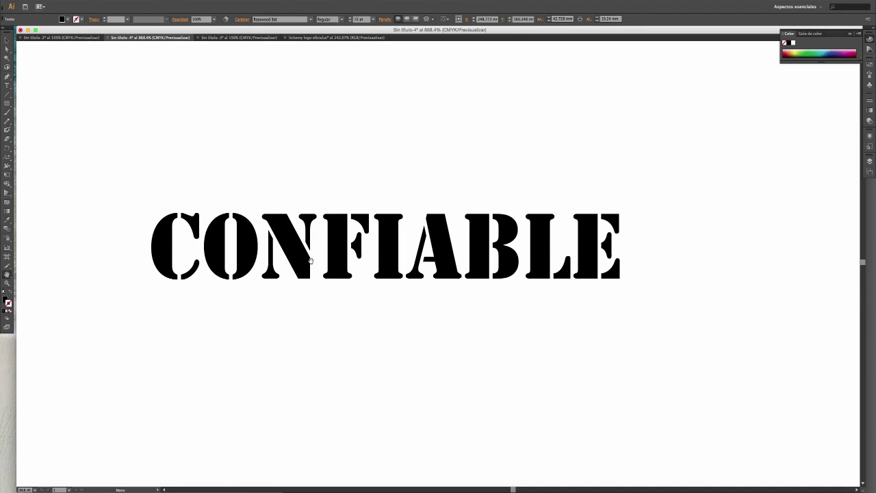
left_click_drag(303, 264, 338, 264)
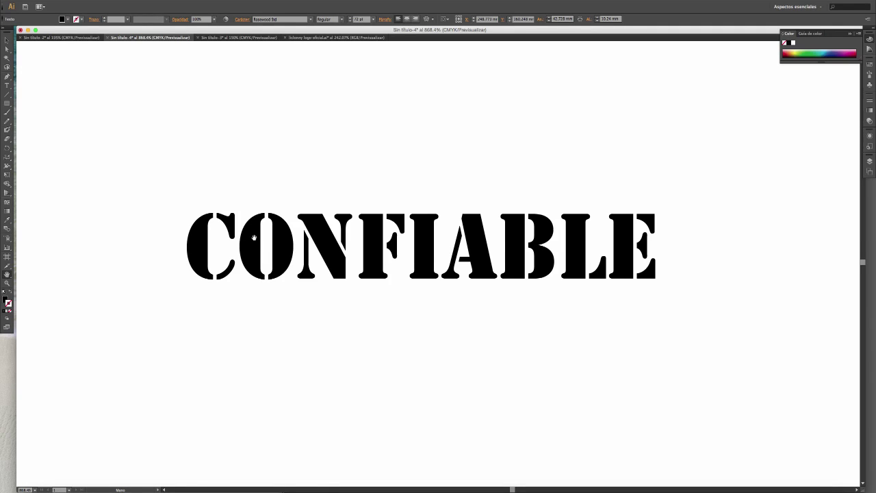
left_click_drag(260, 233, 266, 232)
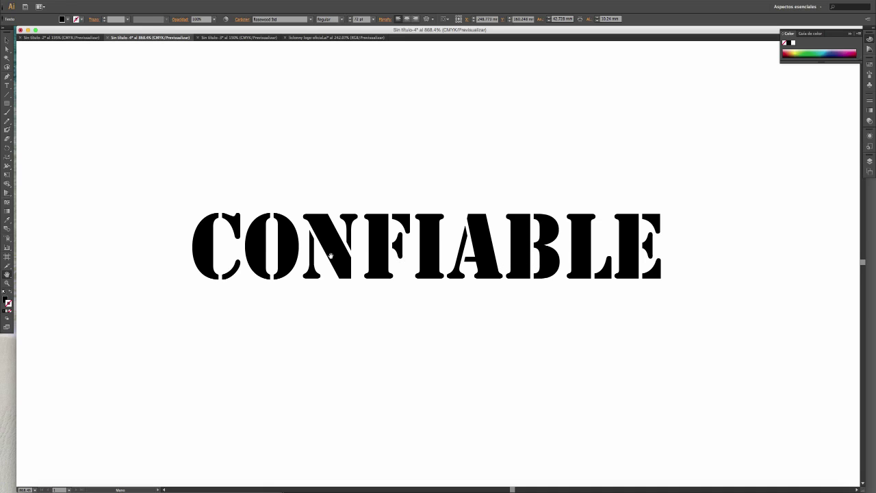
Step: Pan on to centre the rounded lowercase word amigable, then move down past it
left_click_drag(157, 251, 393, 271)
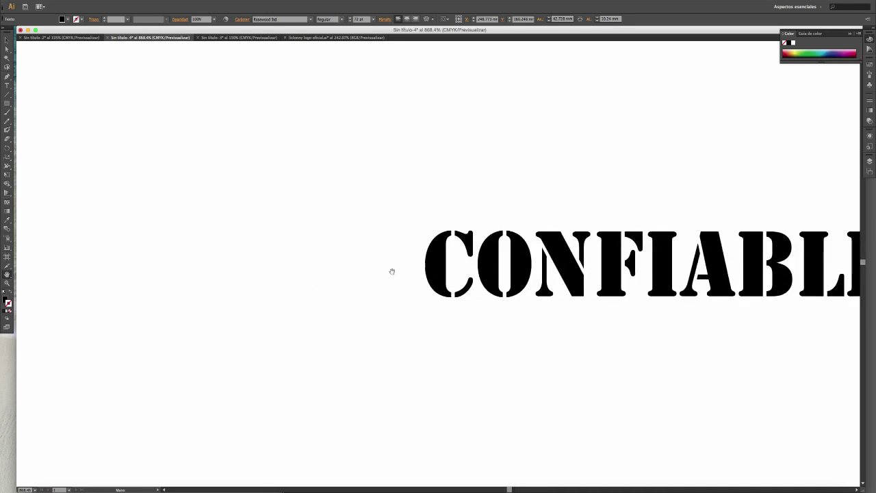
left_click_drag(161, 256, 431, 272)
left_click_drag(244, 271, 441, 274)
left_click_drag(207, 276, 290, 274)
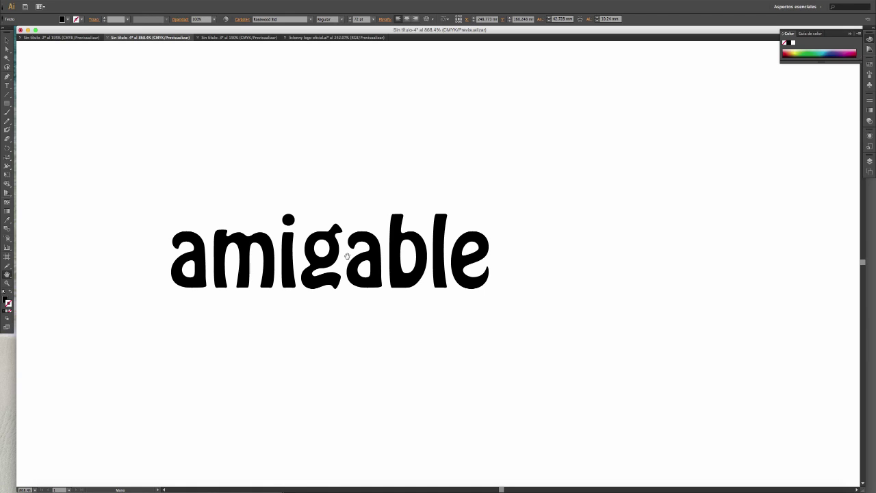
left_click_drag(327, 281, 388, 277)
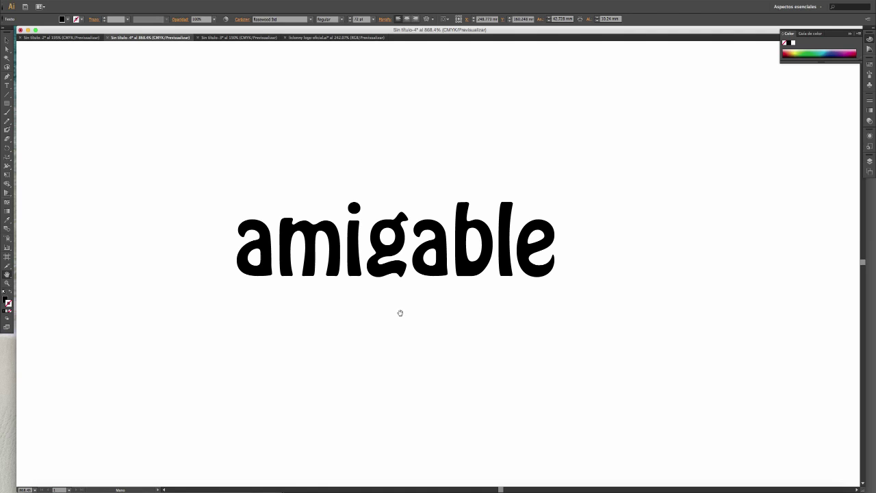
left_click_drag(400, 362, 405, 178)
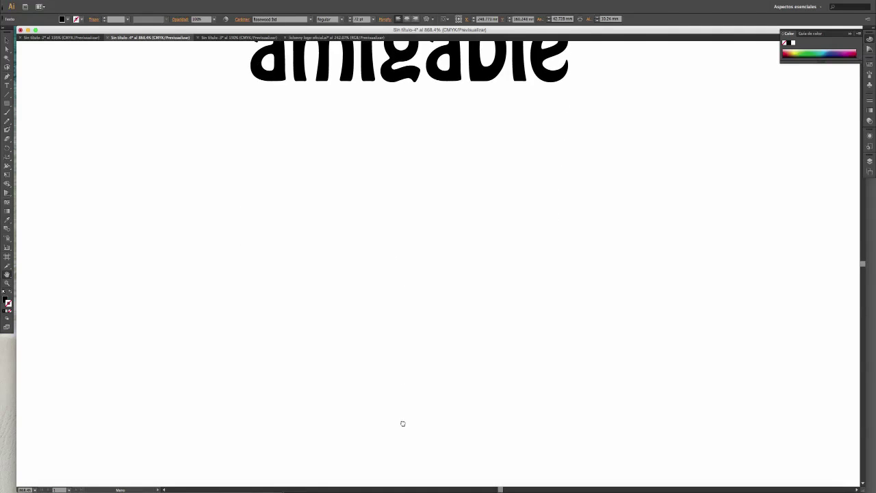
Step: Pan down to bring the Cuidadoso logo into view
left_click_drag(401, 423, 409, 174)
left_click_drag(411, 402, 403, 241)
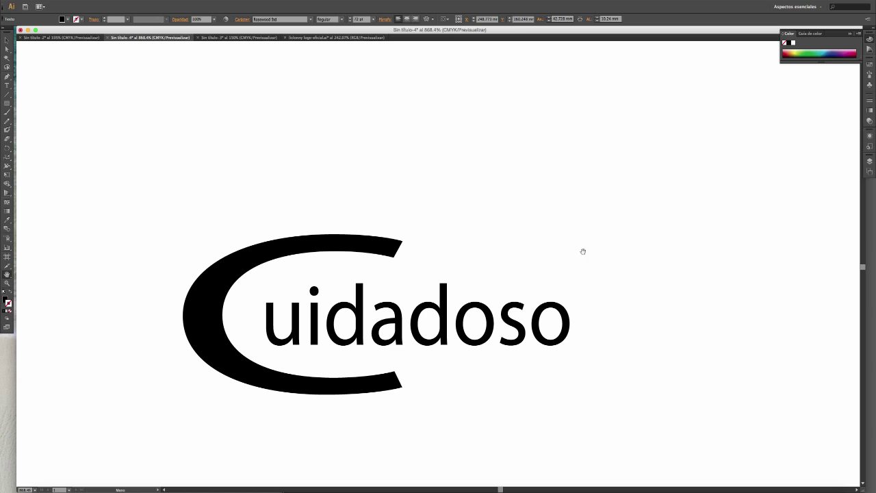
left_click_drag(623, 249, 394, 257)
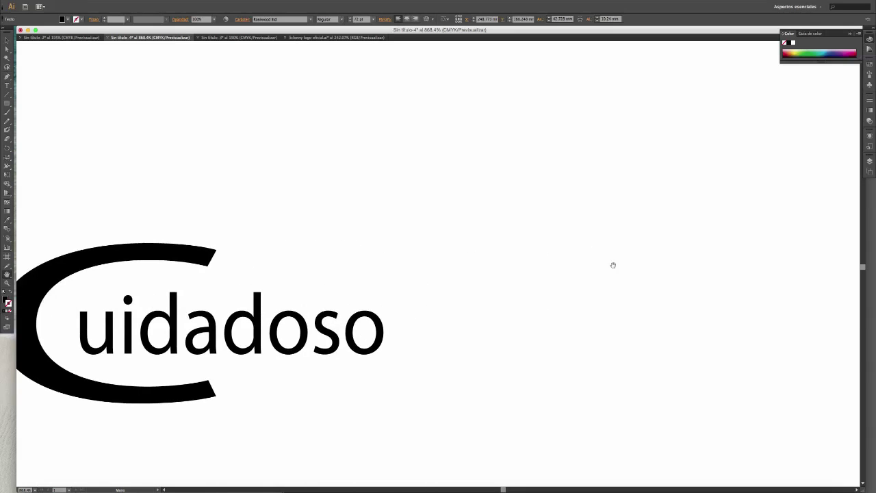
Step: Pan over to centre the script word Elegante, then scroll right toward NOVEDOSO
mouse_move(612, 264)
left_mouse_down()
mouse_move(401, 263)
mouse_move(569, 244)
mouse_move(510, 247)
left_mouse_up()
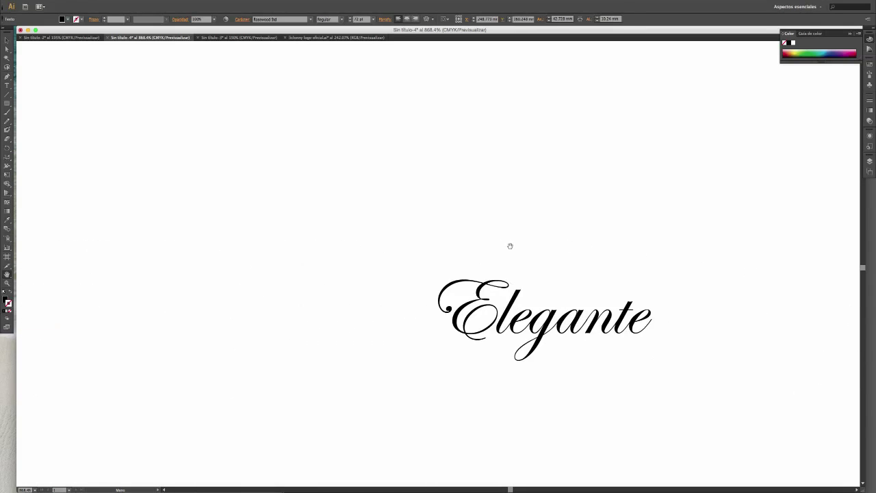
left_click_drag(596, 250, 516, 239)
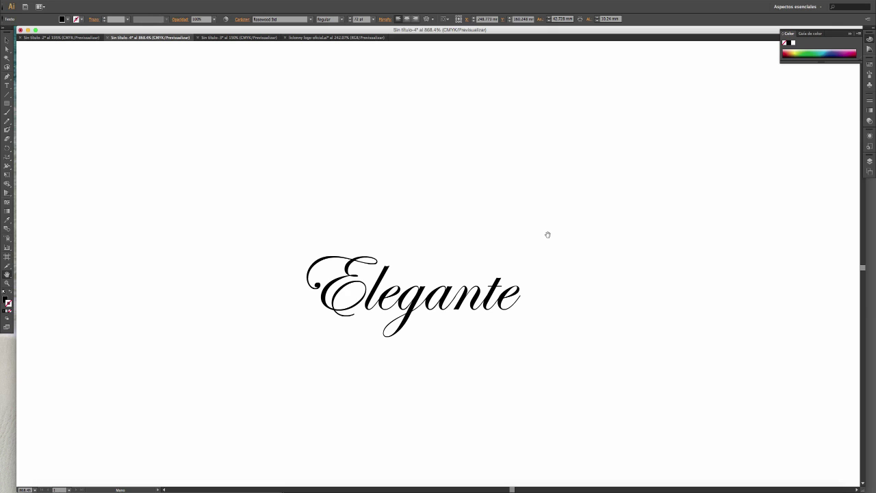
scroll(536, 244, "right", 1)
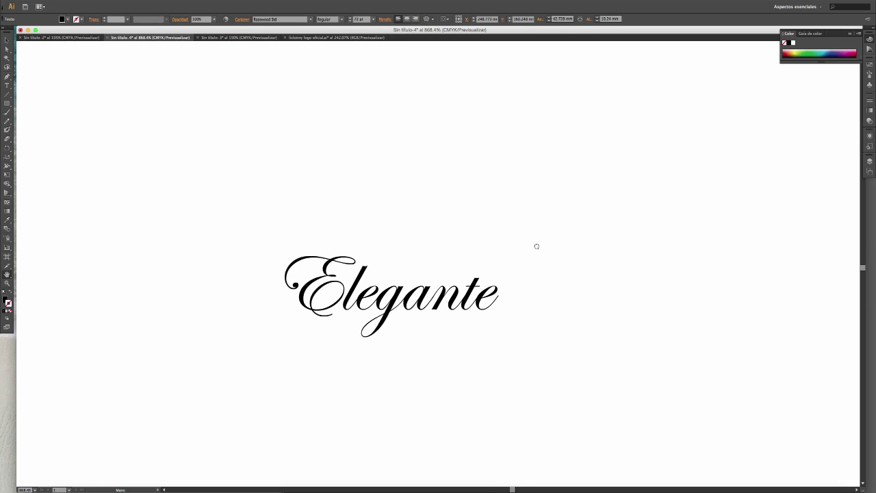
scroll(536, 250, "right", 5)
scroll(600, 249, "right", 2)
scroll(602, 237, "right", 5)
Step: Centre NOVEDOSO in view and zoom in to 1200% on its ornate Rosewood Std capitals
scroll(603, 237, "right", 1)
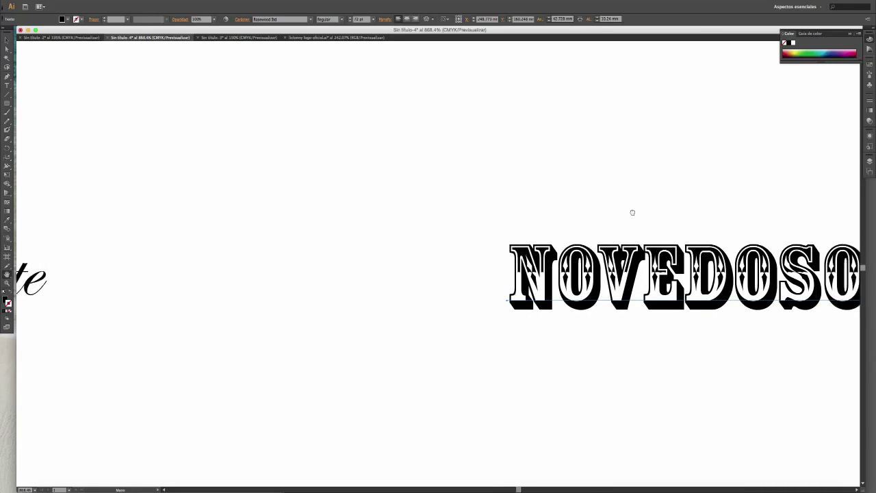
scroll(632, 211, "right", 5)
scroll(516, 201, "right", 2)
left_click_drag(595, 184, 536, 180)
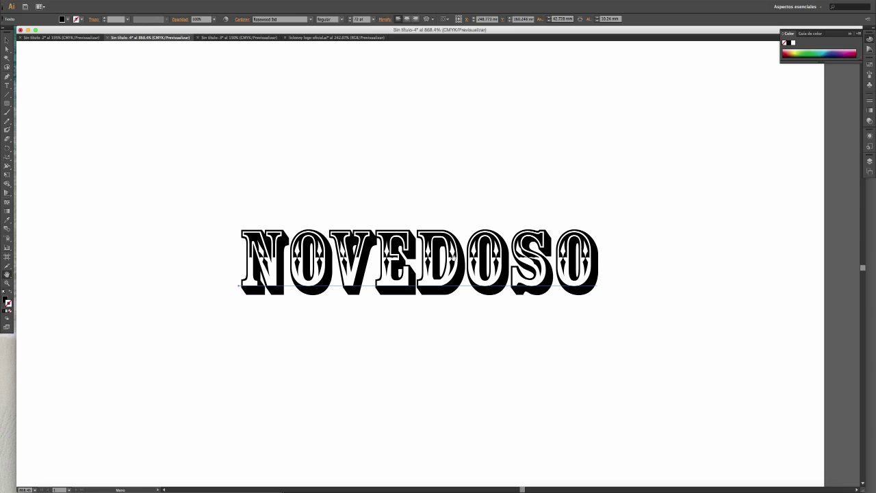
left_click(7, 283)
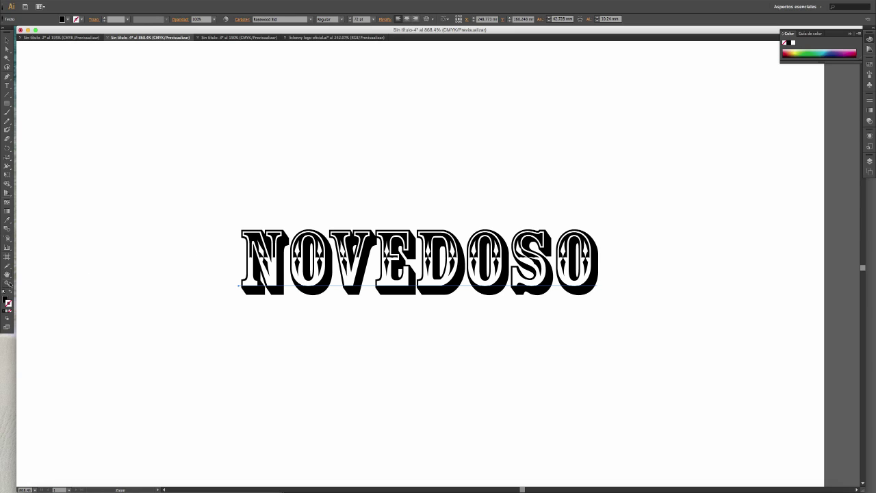
left_click(186, 207)
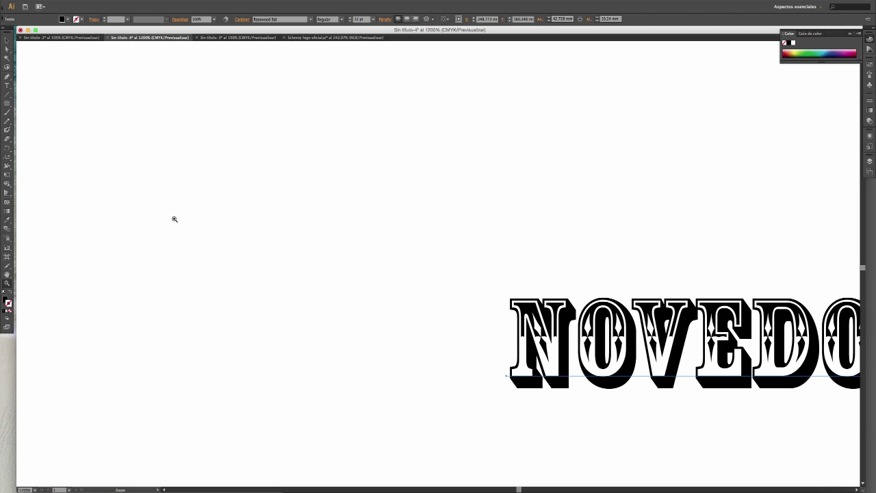
Step: Zoom to 100% to see all nine style words, then switch to the Sin título-3 reshaped-letters document
left_click(35, 490)
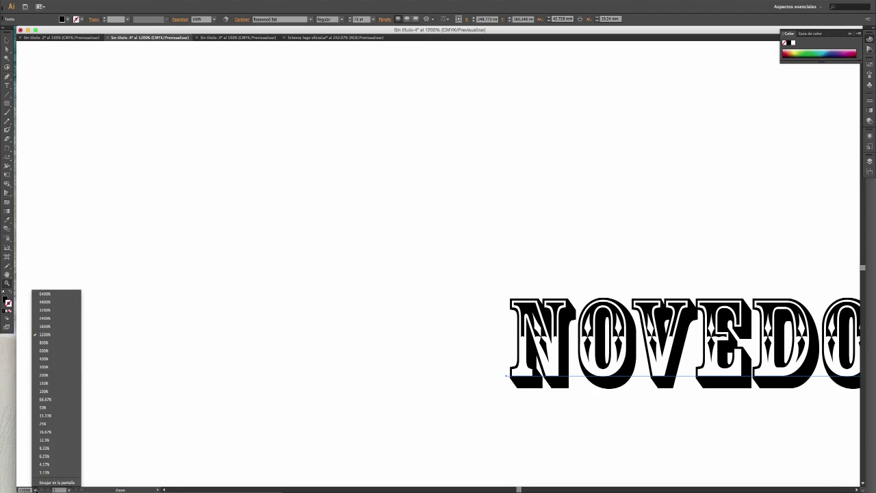
left_click(58, 390)
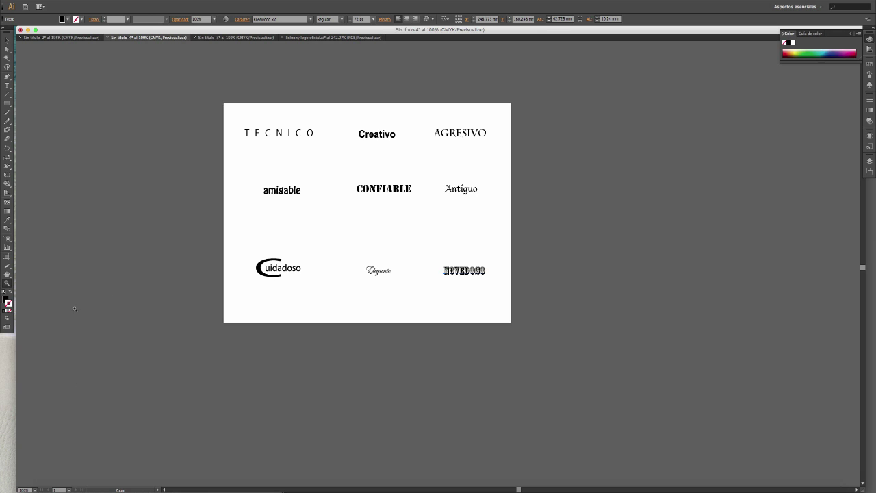
left_click(392, 198)
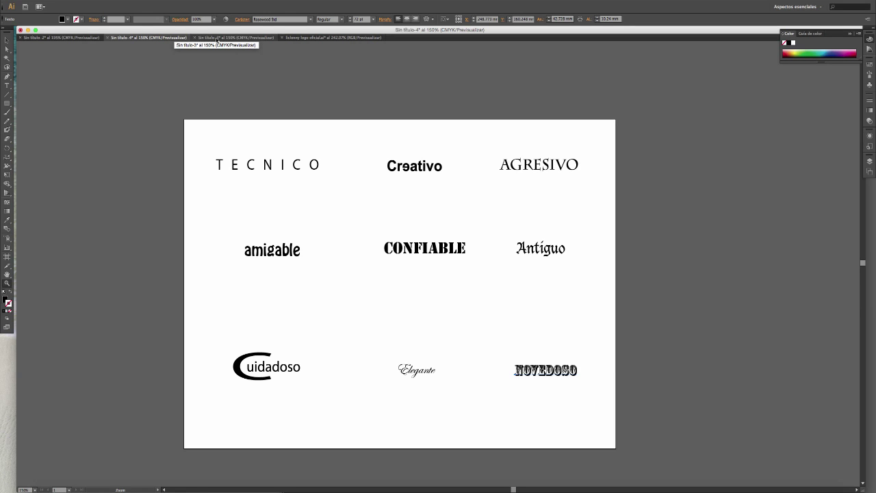
left_click(217, 38)
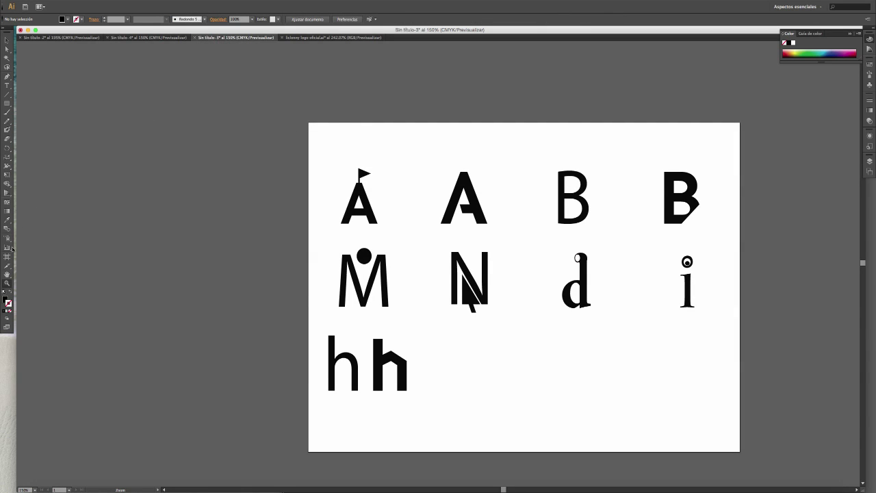
Step: Pan the letters artboard and zoom in on the plain h and house-shaped h
left_click(7, 274)
left_click_drag(589, 326, 472, 299)
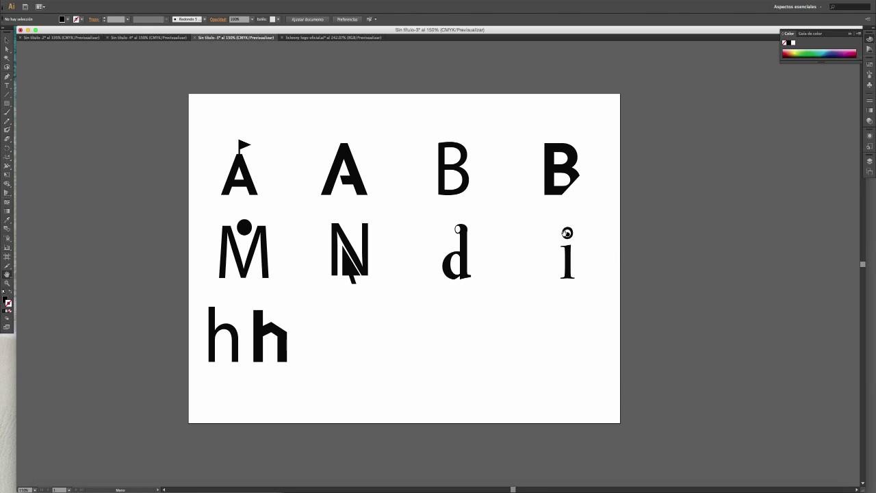
key("z")
left_click_drag(205, 299, 319, 380)
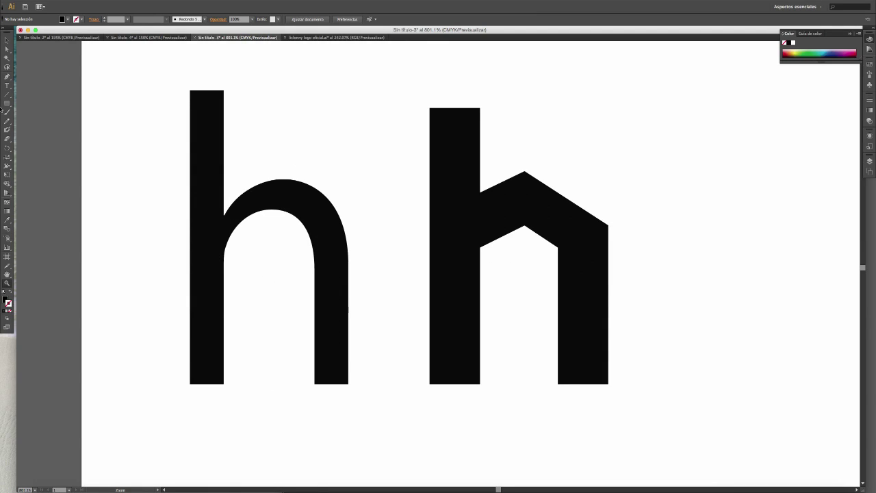
Step: Set the plain h's text size to 24 pt and remove a stray typed o
left_click(7, 85)
double_click(212, 142)
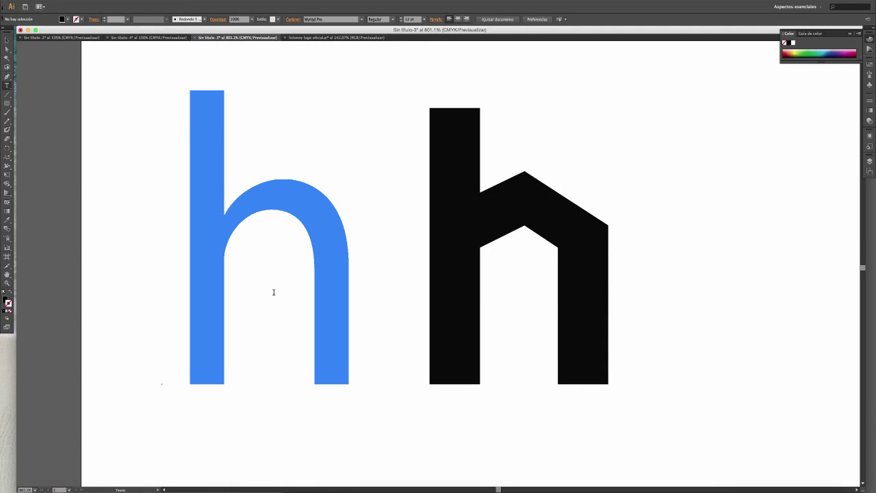
left_click(241, 461)
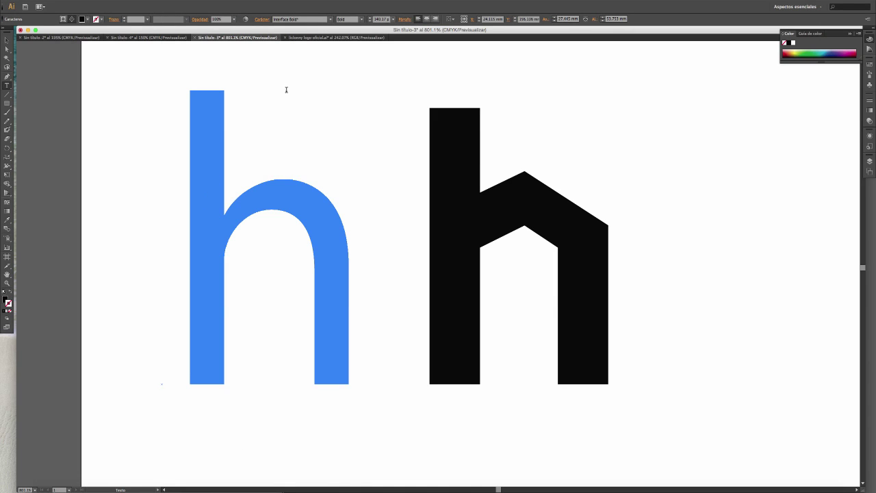
left_click(392, 20)
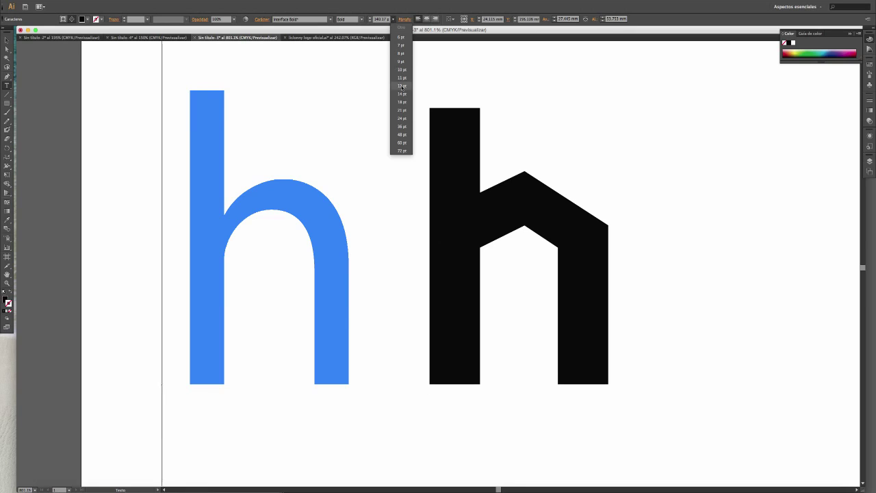
left_click(401, 115)
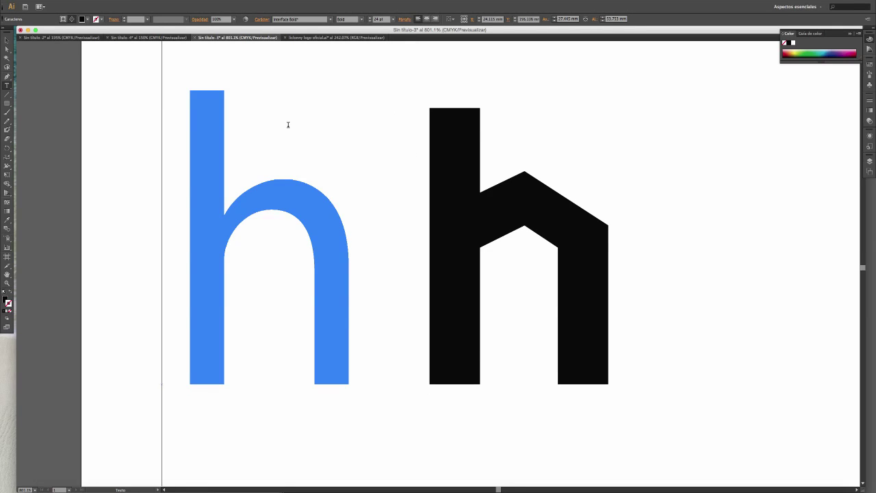
type("o")
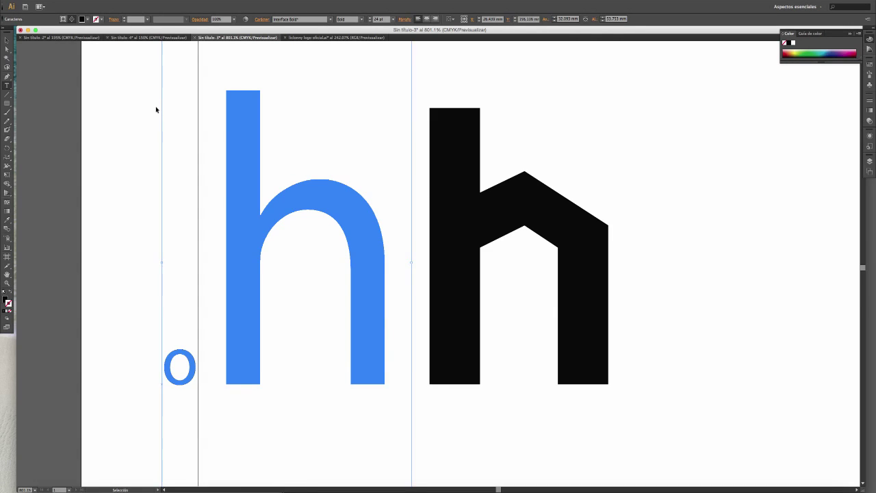
key("BackSpace")
key("Escape")
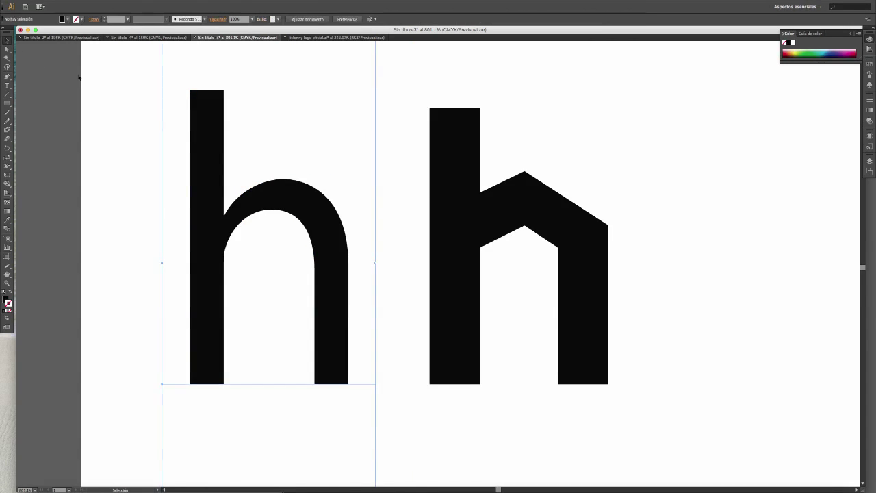
key("ctrl+shift+a")
Step: Type 'hogar' as new text and move it up above the h shapes
left_click(7, 86)
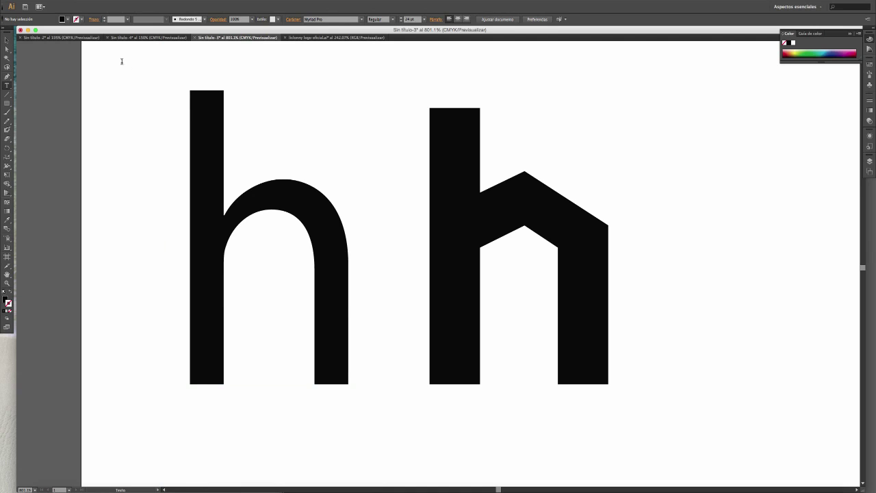
left_click(122, 71)
type("h")
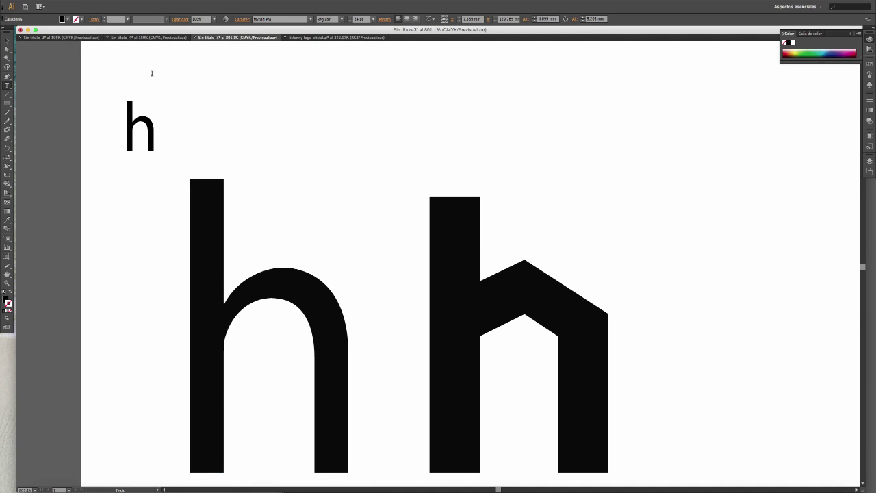
type("ogar")
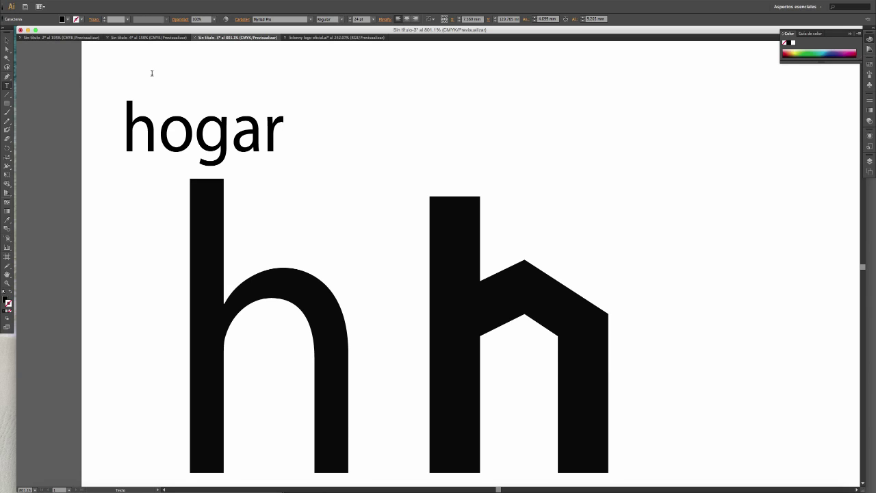
left_click(7, 41)
left_click_drag(211, 147, 319, 130)
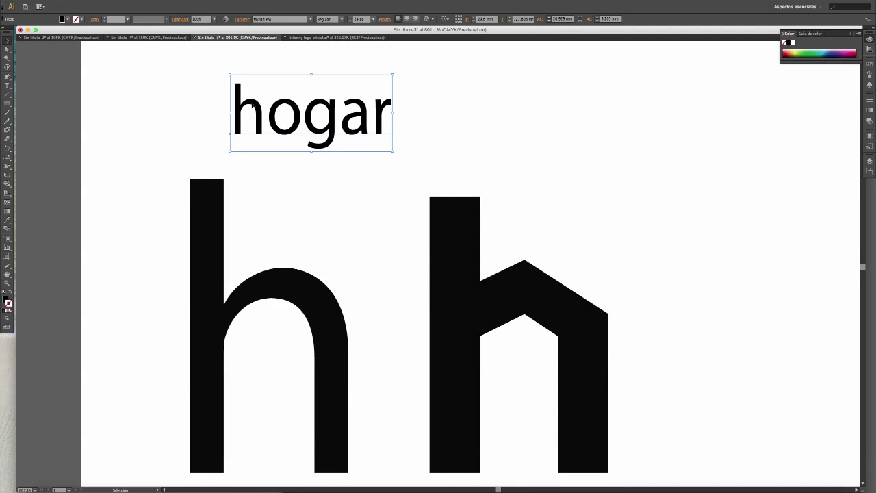
Step: Convert 'hogar' to outlines with Crear contornos and enter its group in isolation mode
right_click(296, 107)
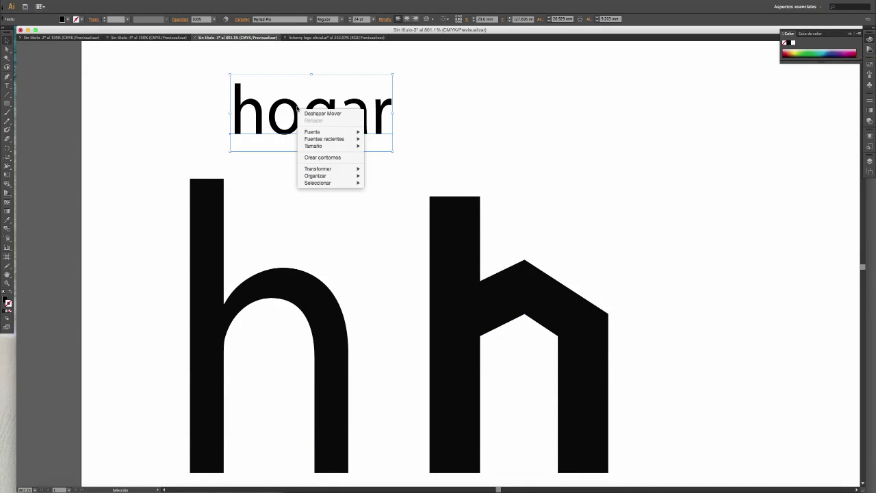
left_click(322, 158)
key("ctrl+z")
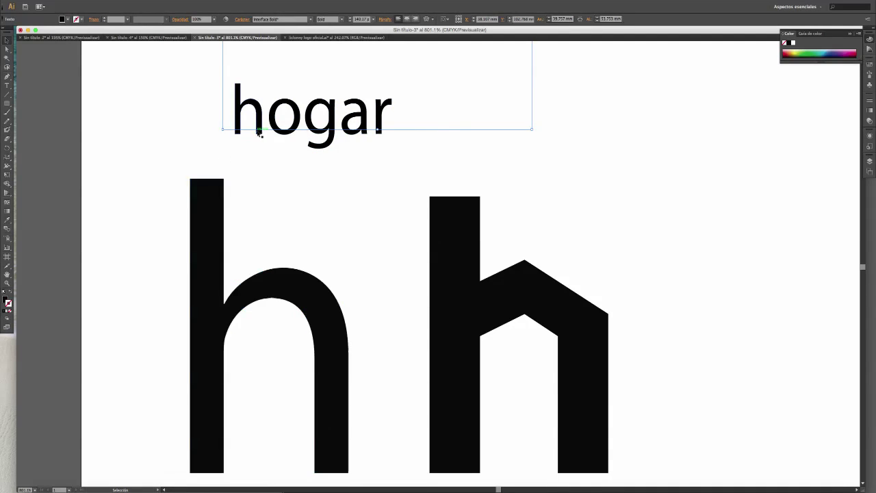
double_click(258, 128)
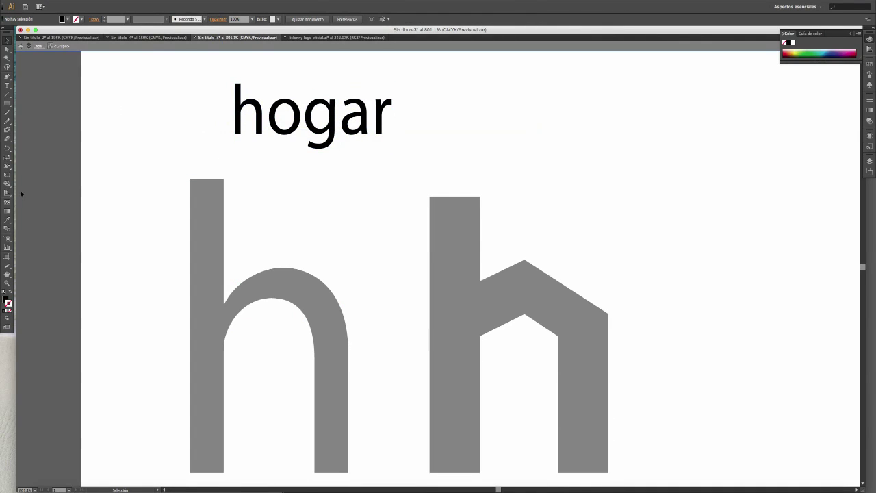
Step: Zoom in closely on the h of 'hogar' and select it
left_click(6, 283)
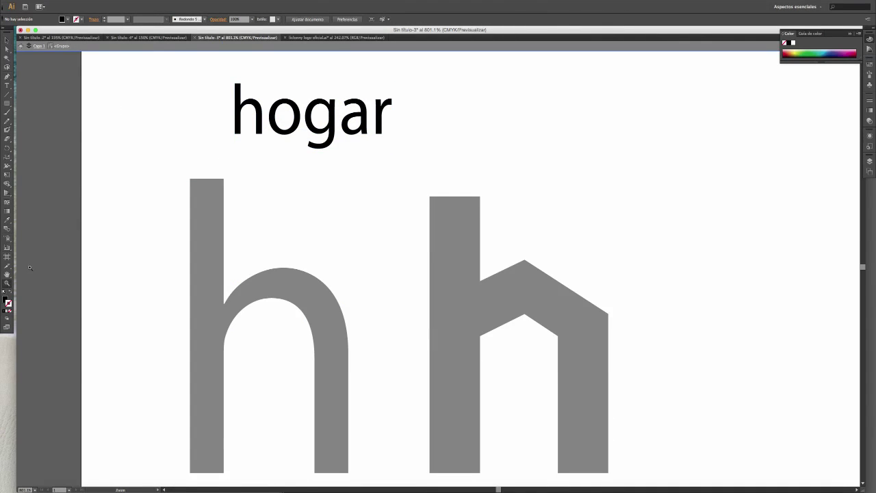
left_click(244, 103)
left_click(443, 281)
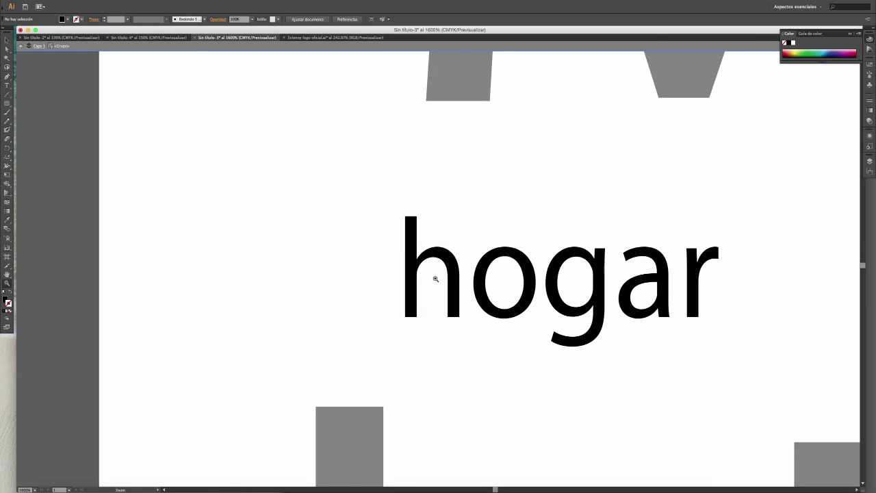
left_click(421, 260)
left_click(472, 262)
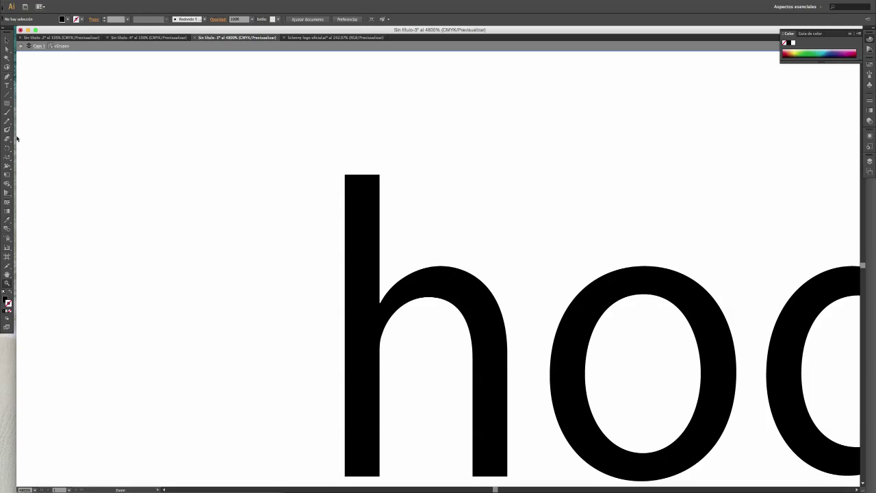
left_click(7, 40)
left_click(420, 272)
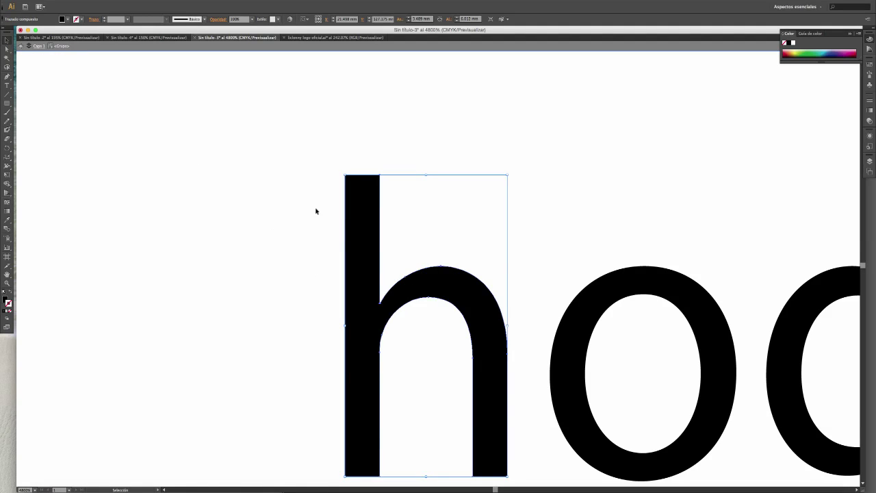
Step: Delete the anchor point at the top of the h's arch
left_click(9, 139)
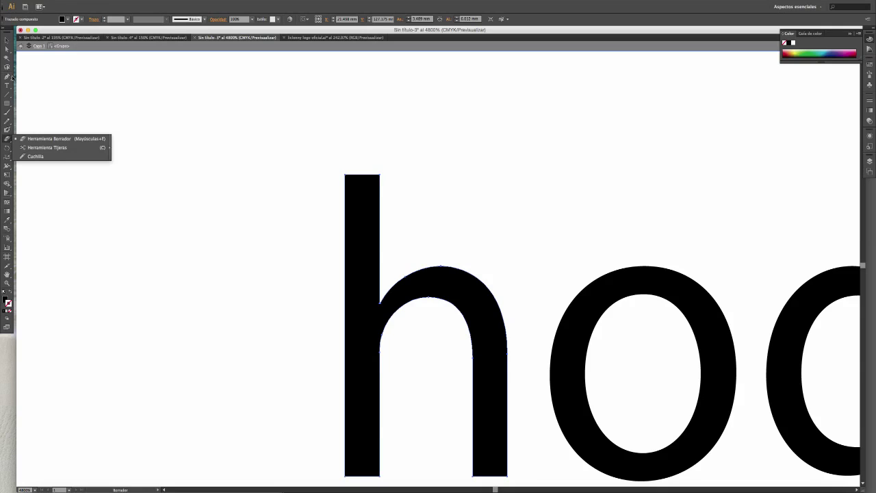
left_click(11, 77)
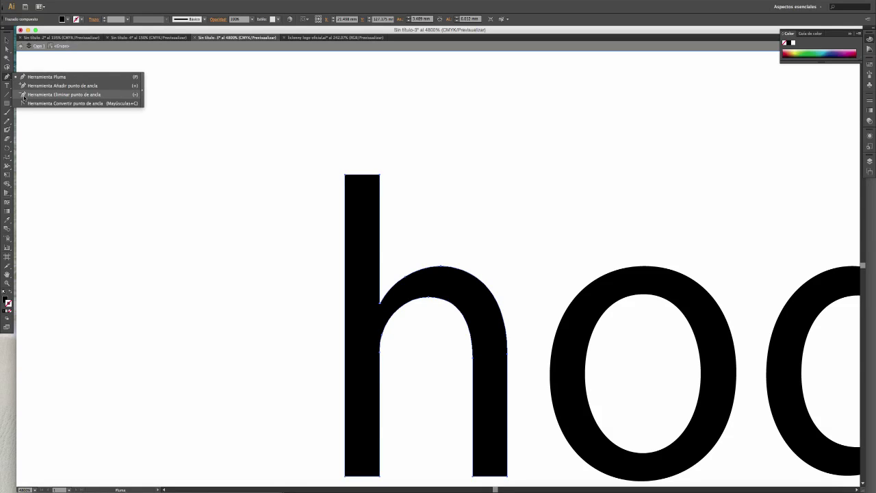
left_click(24, 96)
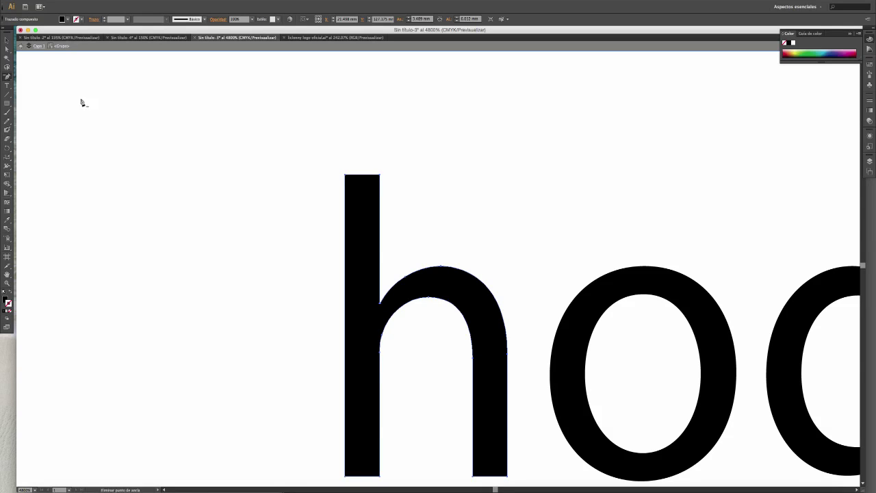
left_click(442, 270)
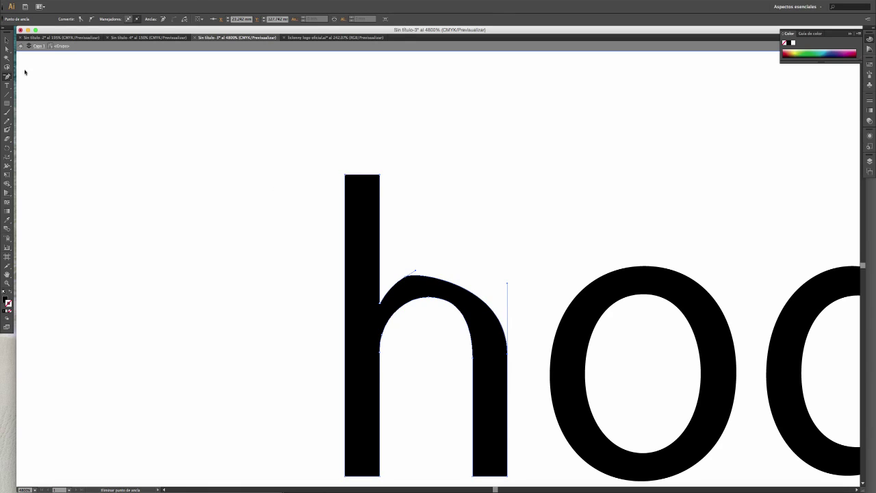
Step: Shorten the shoulder's curve handles with Convert Anchor Point to flatten the arch
left_click(7, 76)
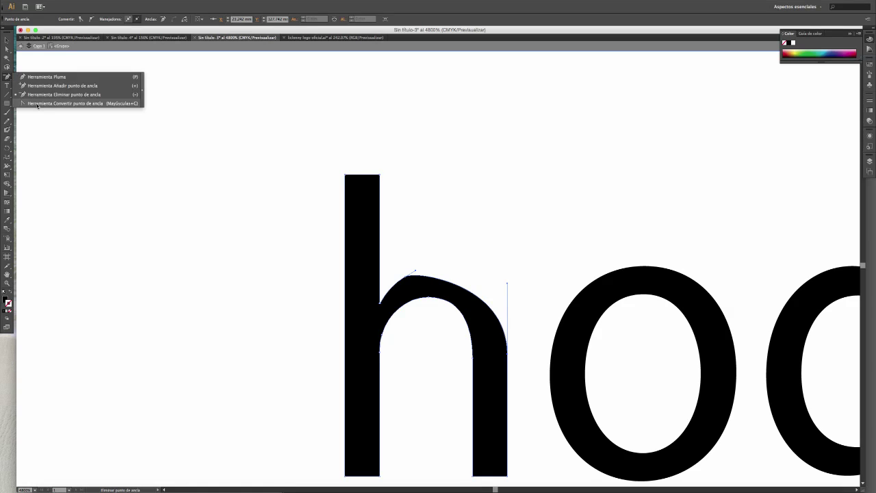
left_click(37, 103)
left_click_drag(406, 275, 452, 255)
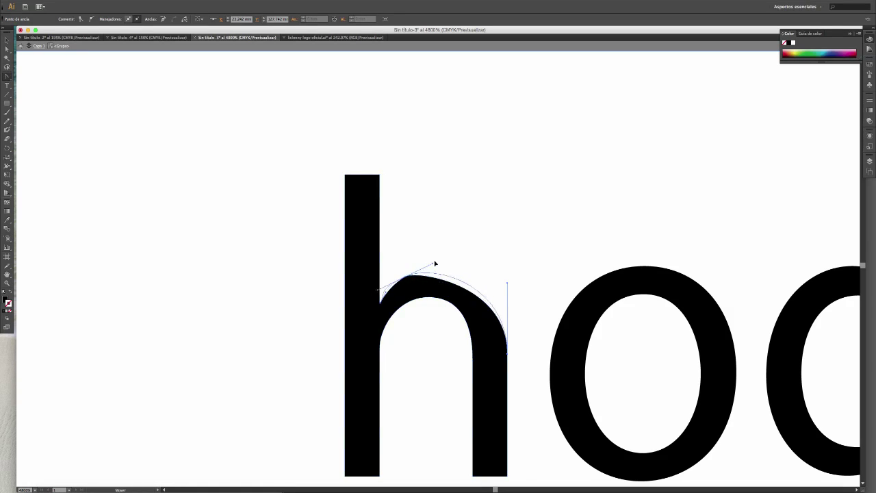
left_click_drag(407, 276, 419, 272)
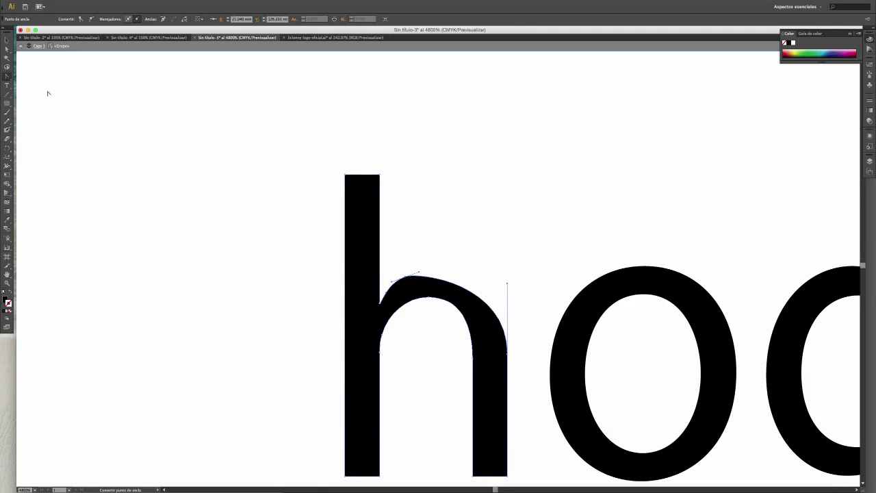
left_click(7, 76)
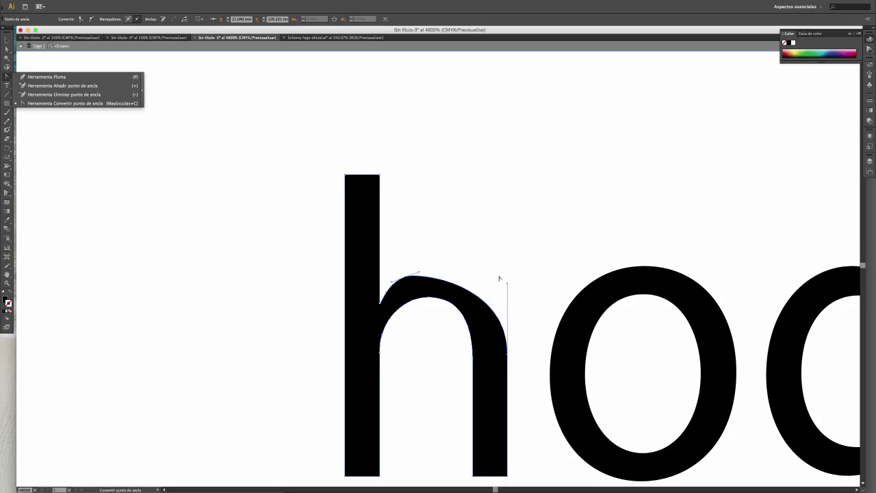
Step: Straighten the inner arch, isolate the h, and delete the detached arch piece
left_click(405, 278)
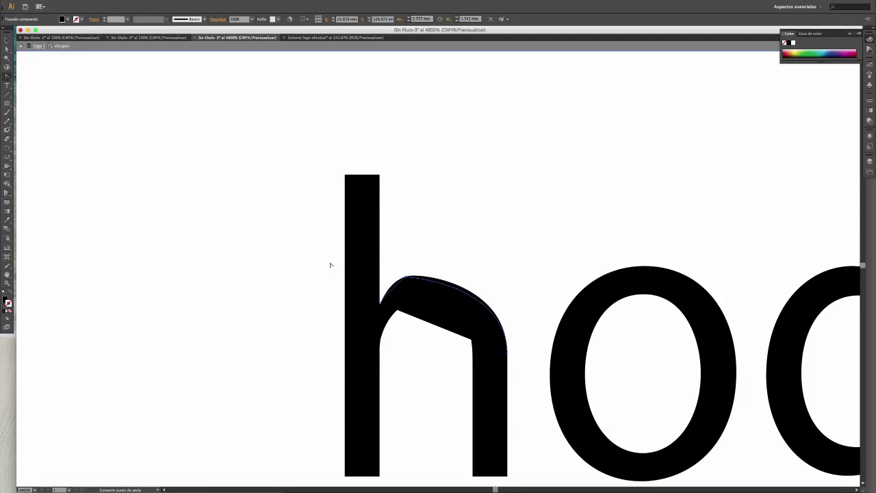
left_click(6, 39)
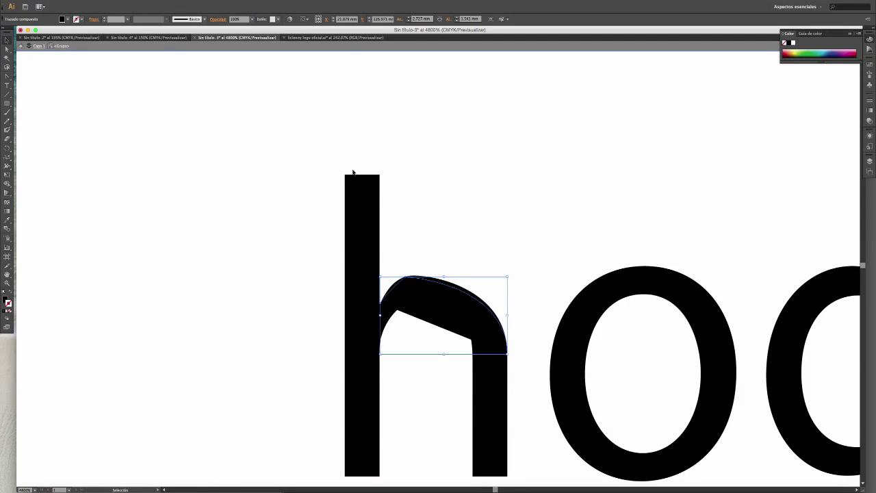
left_click(411, 286)
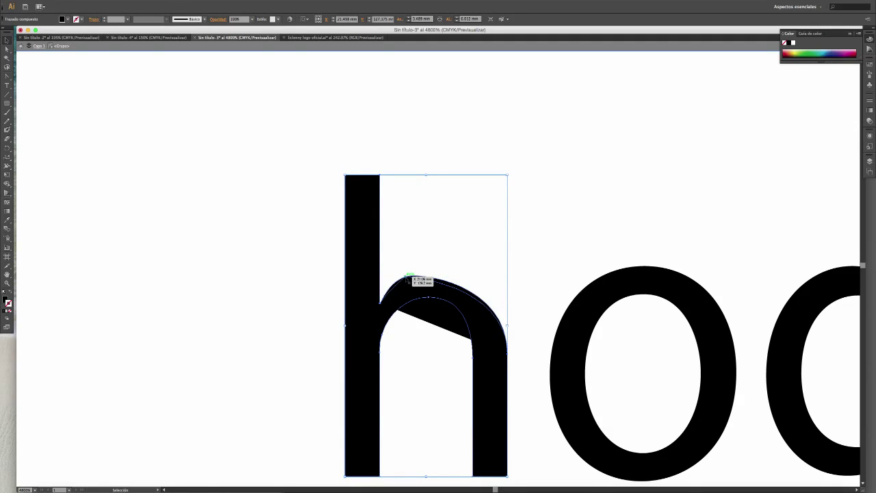
double_click(414, 279)
left_click(7, 49)
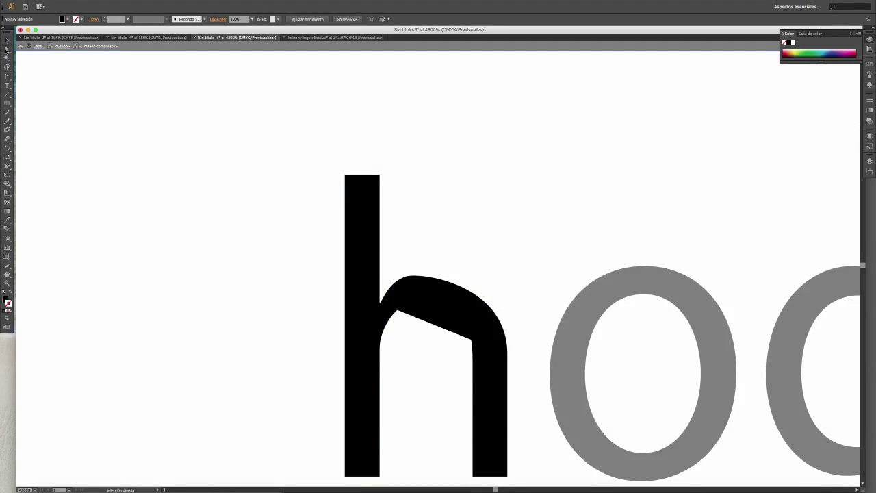
left_click(449, 290)
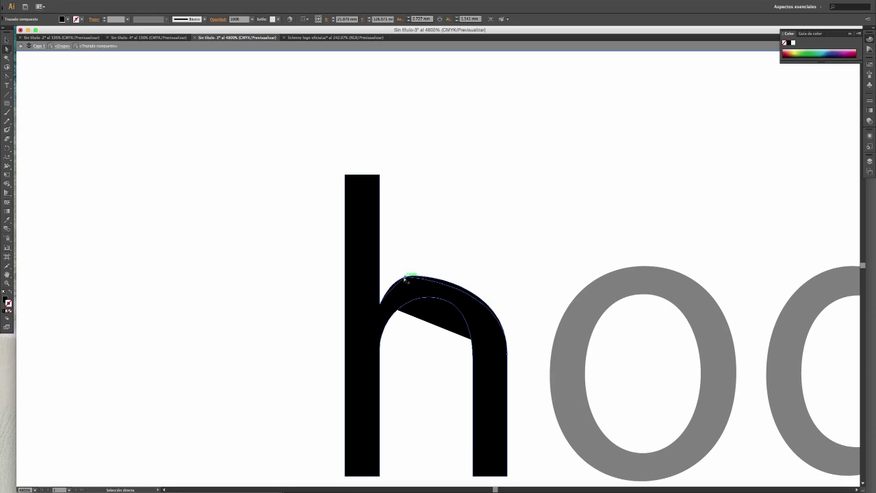
left_click_drag(409, 278, 451, 247)
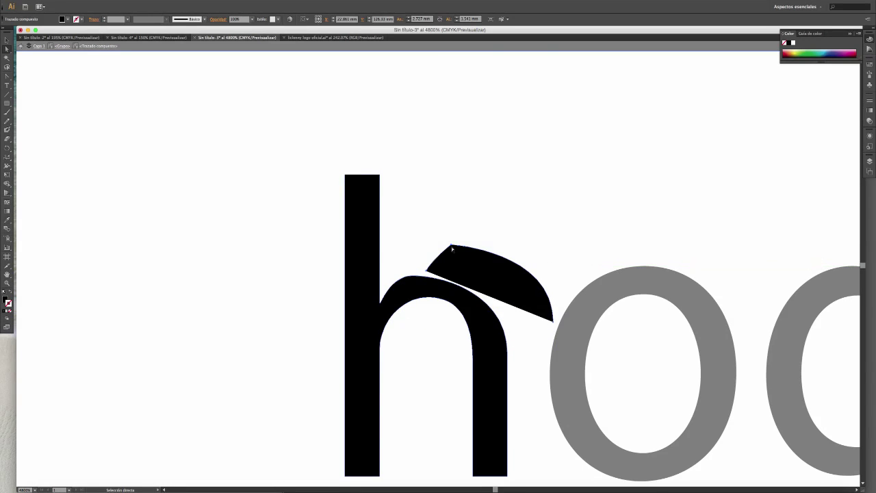
key("Delete")
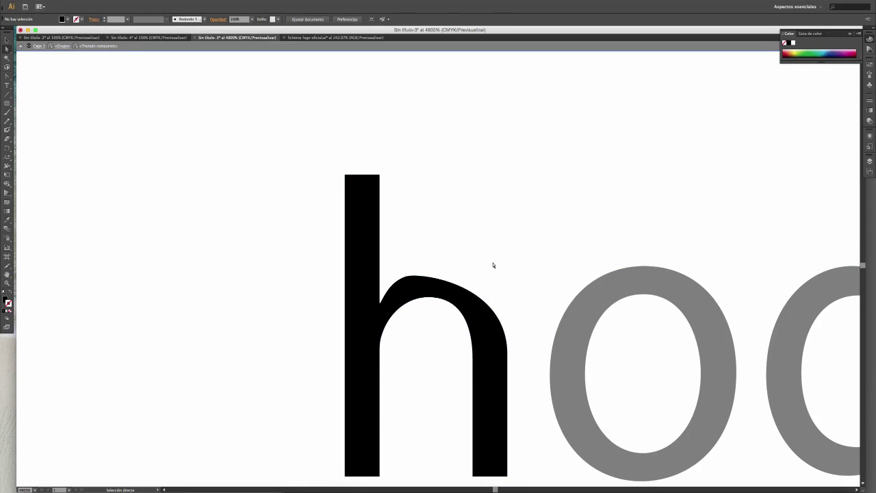
Step: Pull Convert Anchor Point handles so the h's shoulder slopes upward
left_click(441, 288)
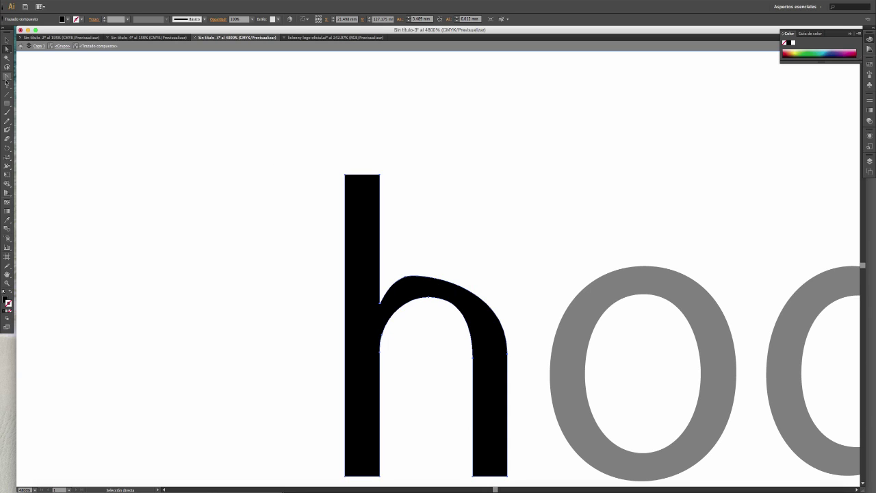
left_click(7, 77)
left_click_drag(412, 280, 445, 265)
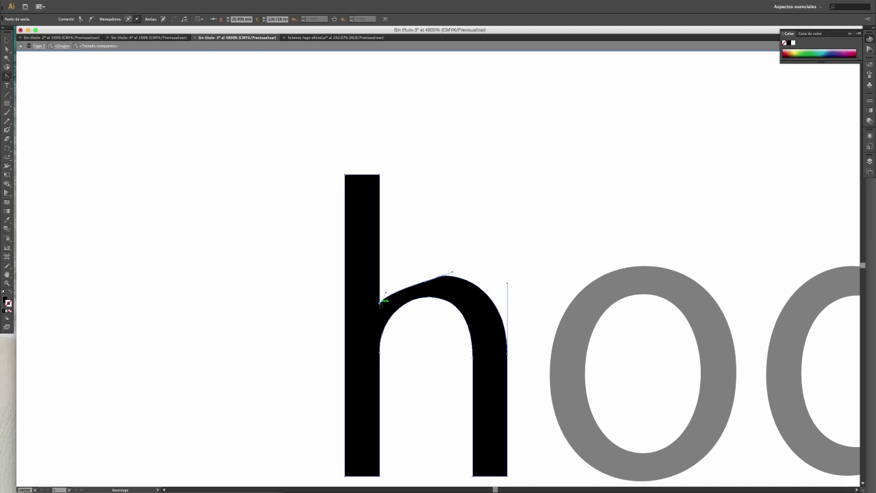
Step: Nudge the h slightly up and to the left with Direct Selection
left_click(380, 301)
key("v")
left_click(438, 278)
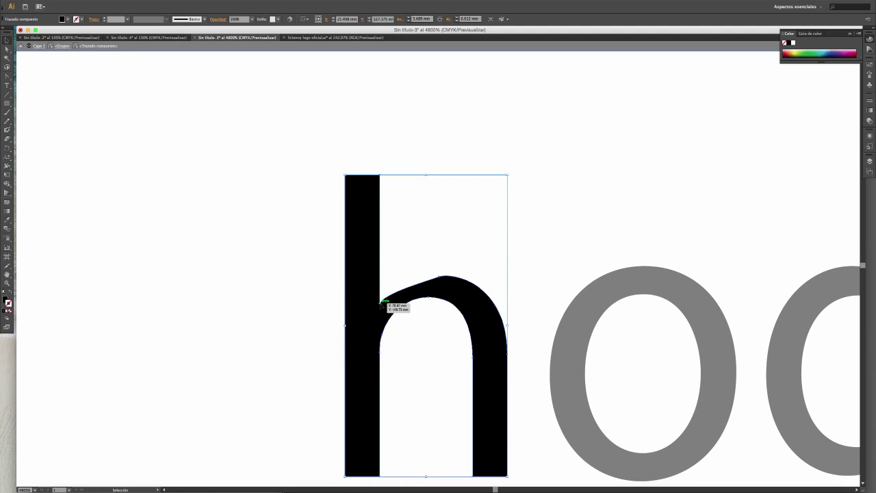
left_click(7, 49)
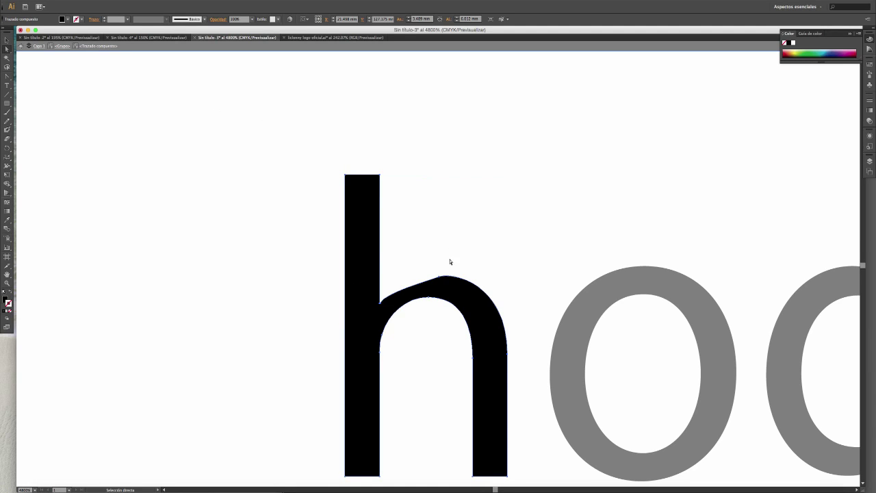
left_click_drag(442, 281, 435, 271)
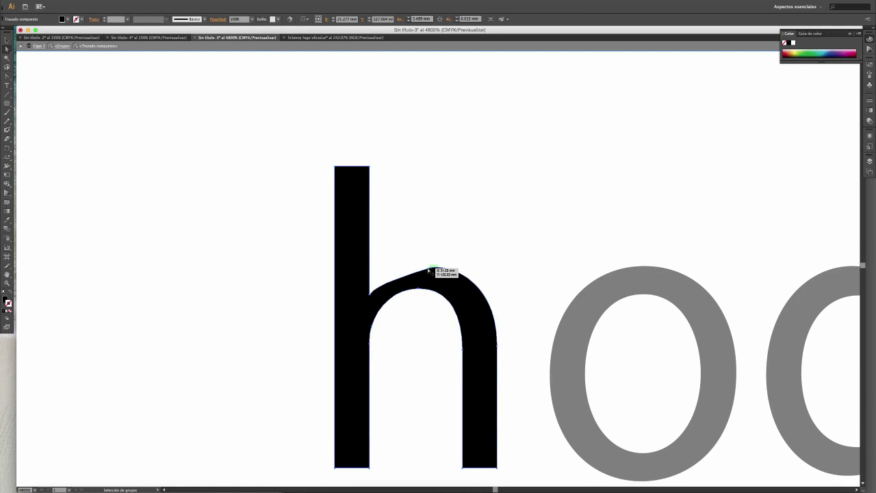
Step: Delete the accidental offset copy of the h and reselect the h
left_click_drag(434, 269, 430, 264)
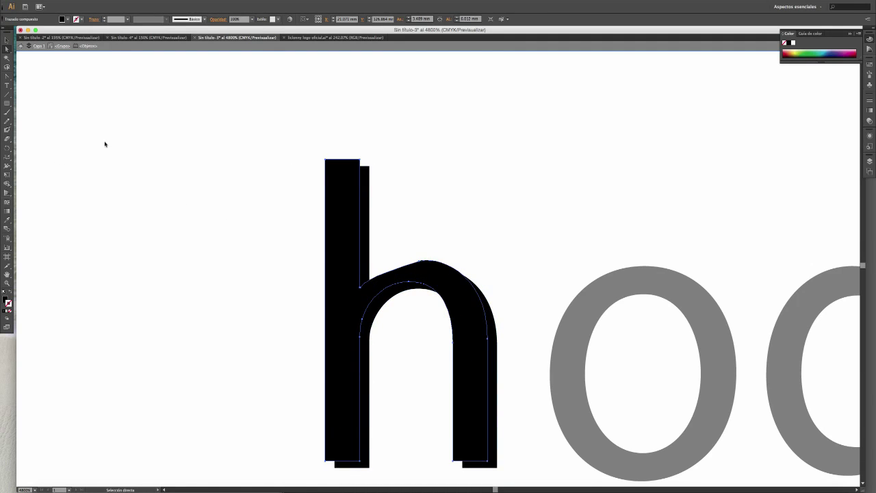
left_click(7, 42)
key("Delete")
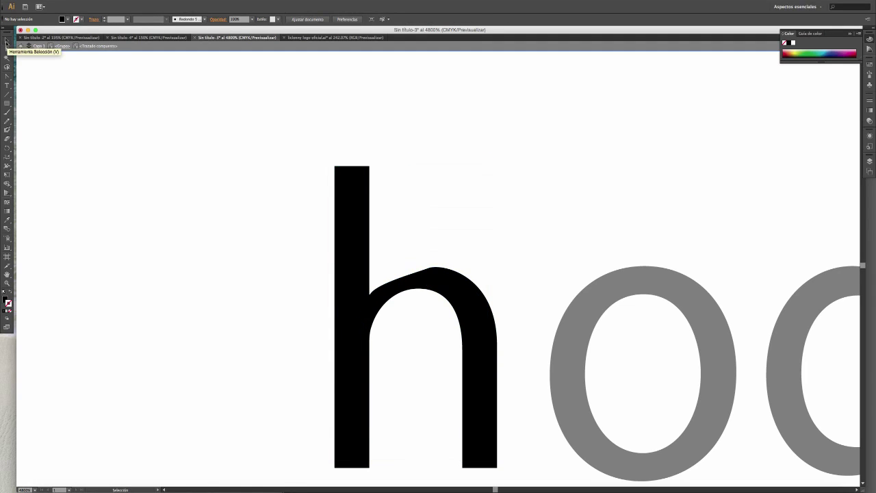
left_click(438, 284)
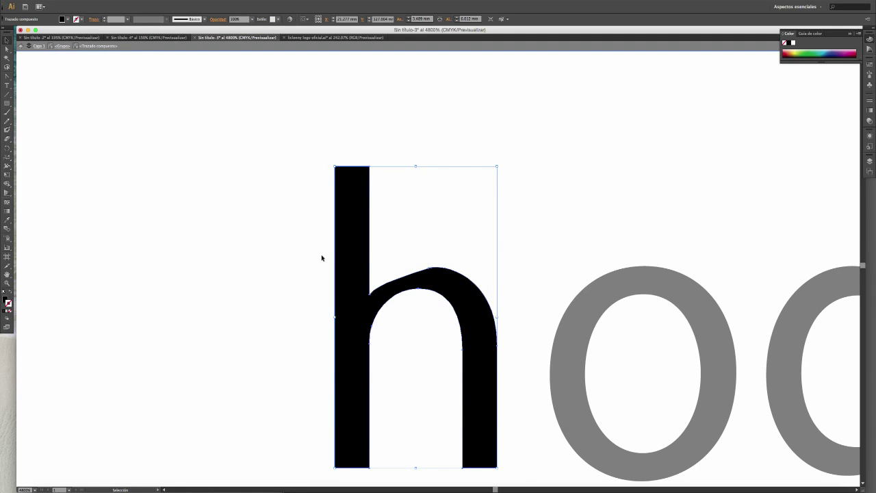
left_click(7, 77)
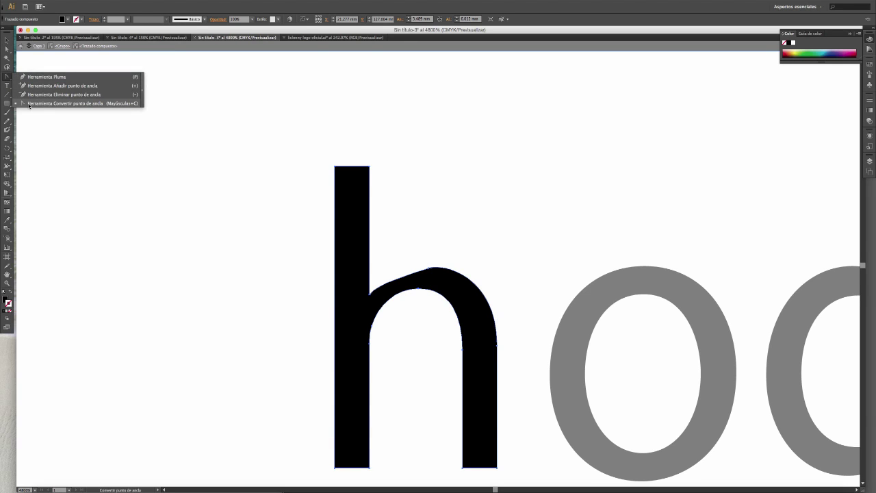
Step: Convert the h's arch anchors to sharp corners, forming a pointed inner roof
left_click(29, 104)
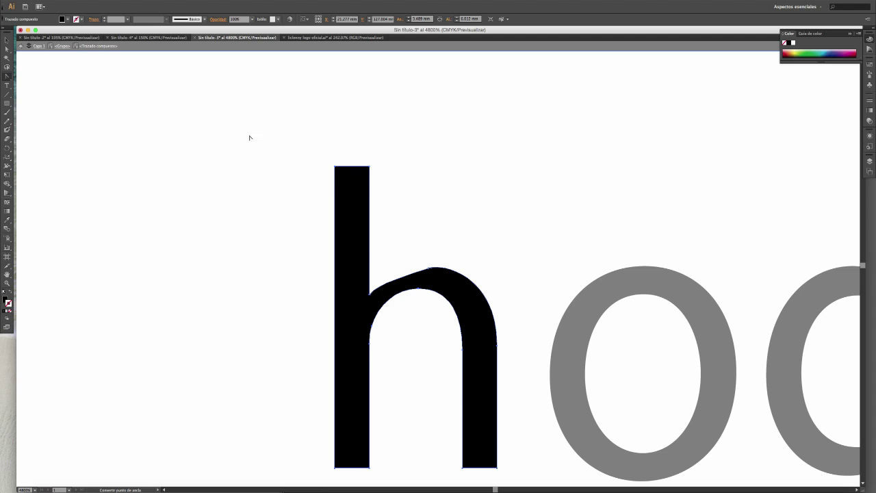
left_click(429, 269)
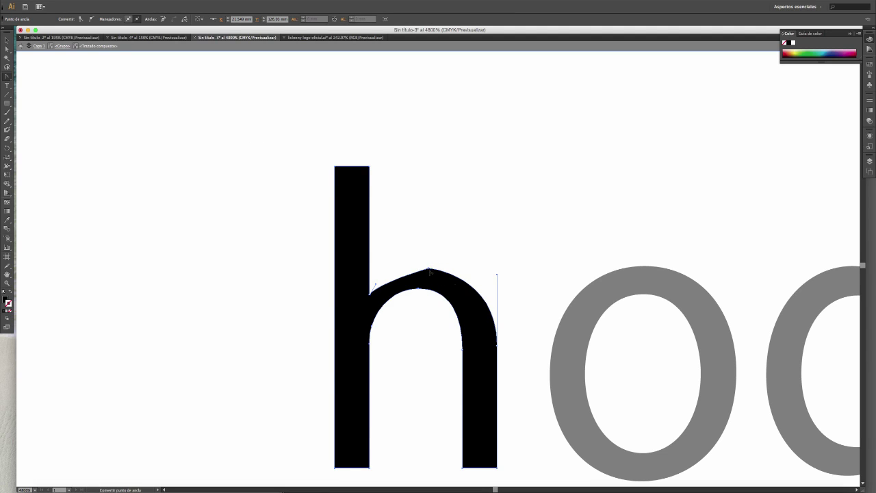
left_click(498, 345)
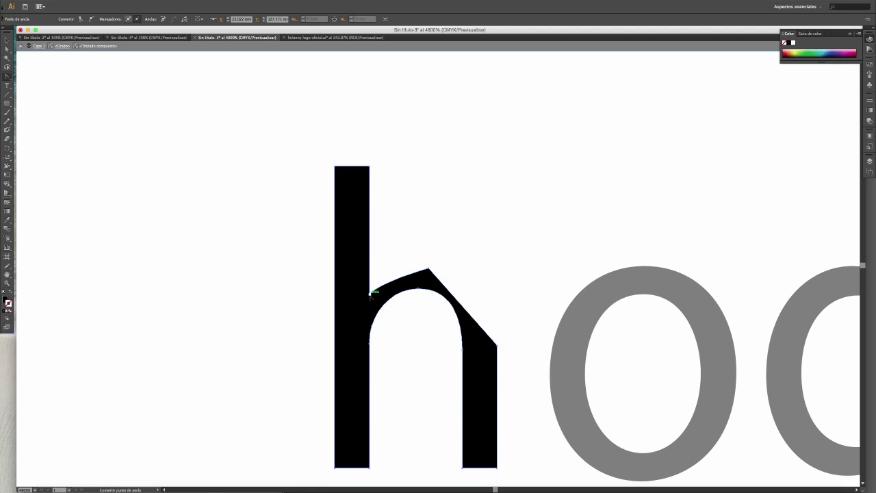
left_click(370, 294)
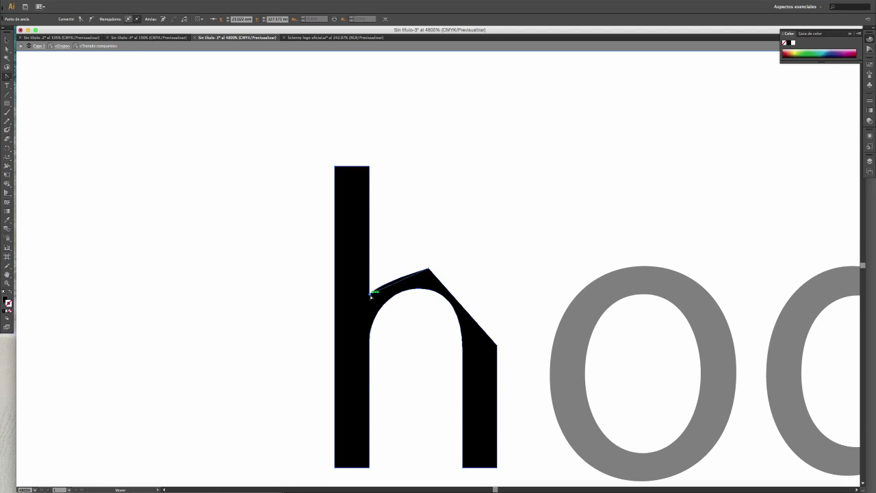
left_click(418, 290)
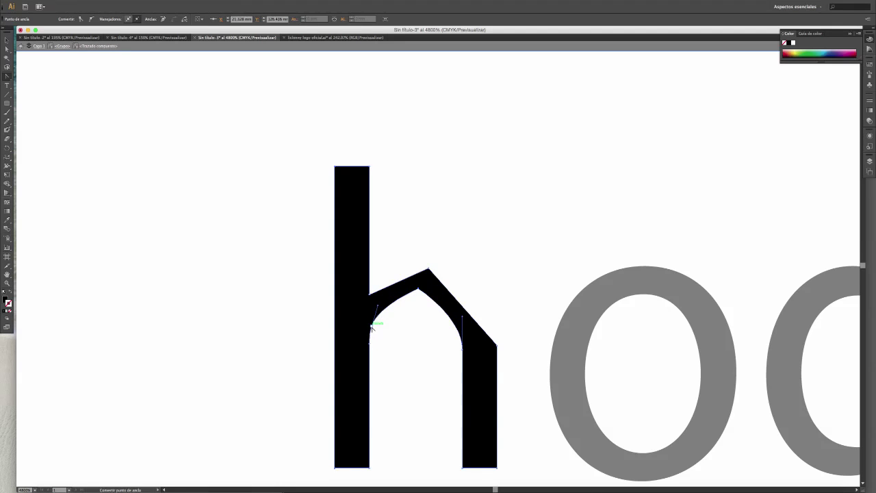
left_click(371, 326)
left_click(464, 347)
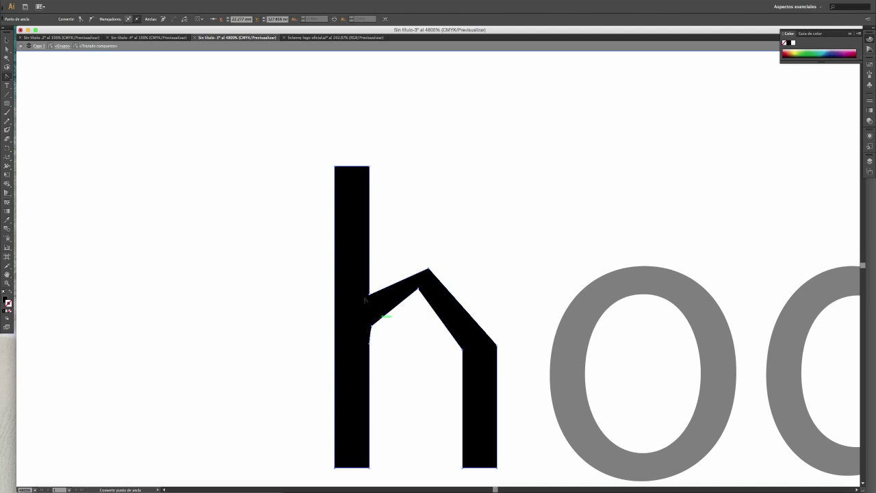
Step: Remove the extra anchor on the arch's inner left edge
left_click_drag(10, 78, 41, 98)
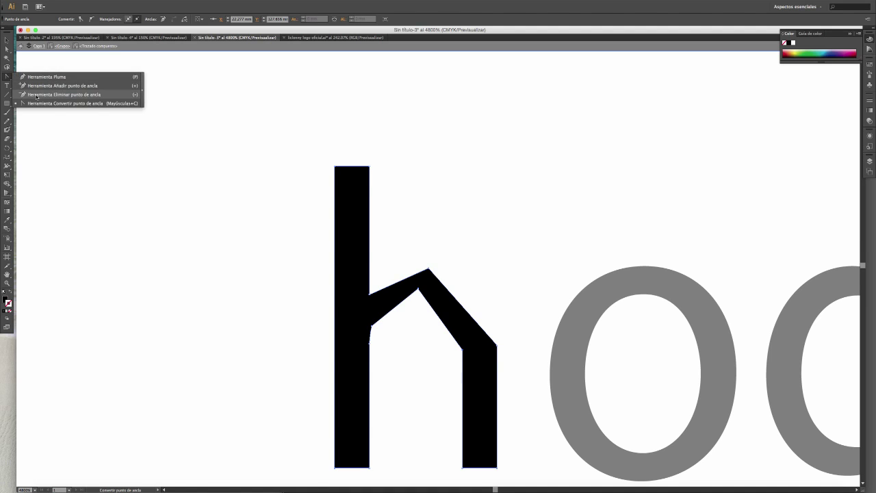
left_click(371, 327)
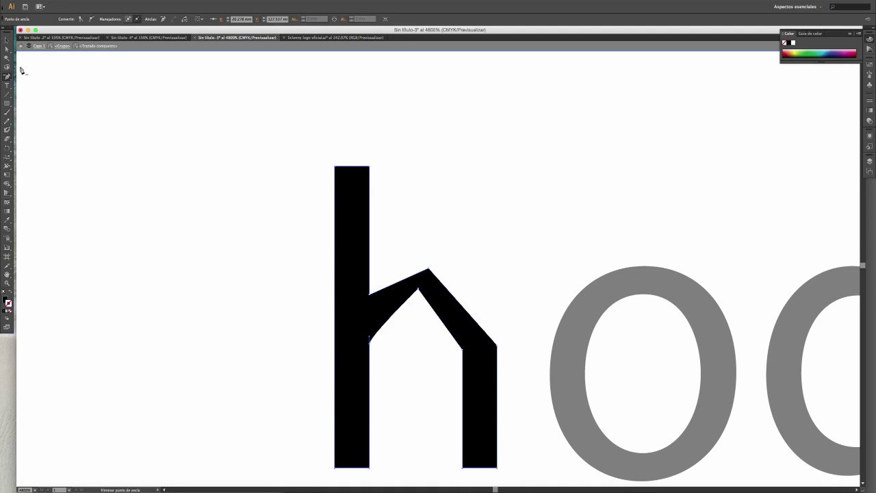
left_click(6, 39)
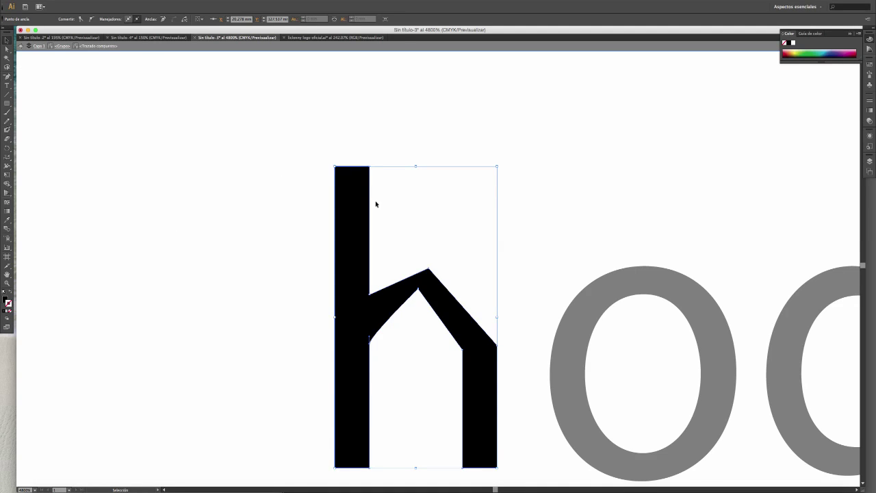
Step: Reposition the roof's outer and inner apex anchors so the gable band is even
left_click(7, 48)
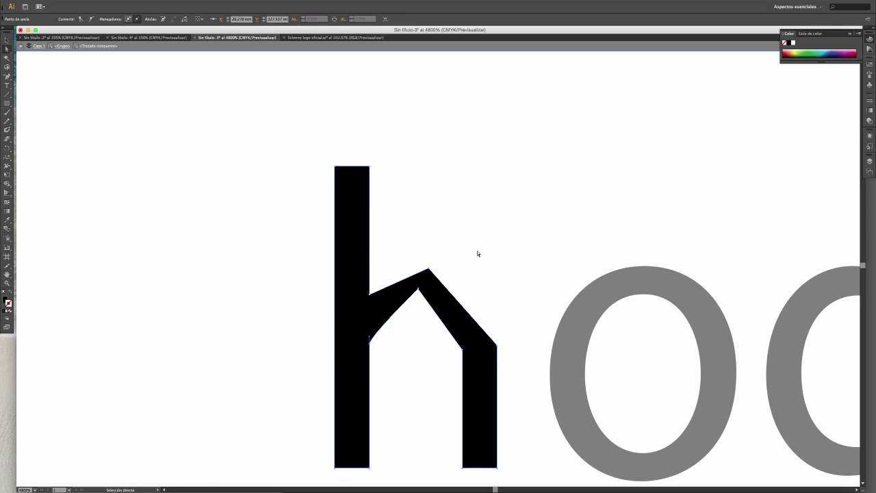
mouse_move(431, 270)
left_mouse_down()
mouse_move(419, 261)
mouse_move(419, 301)
left_mouse_up()
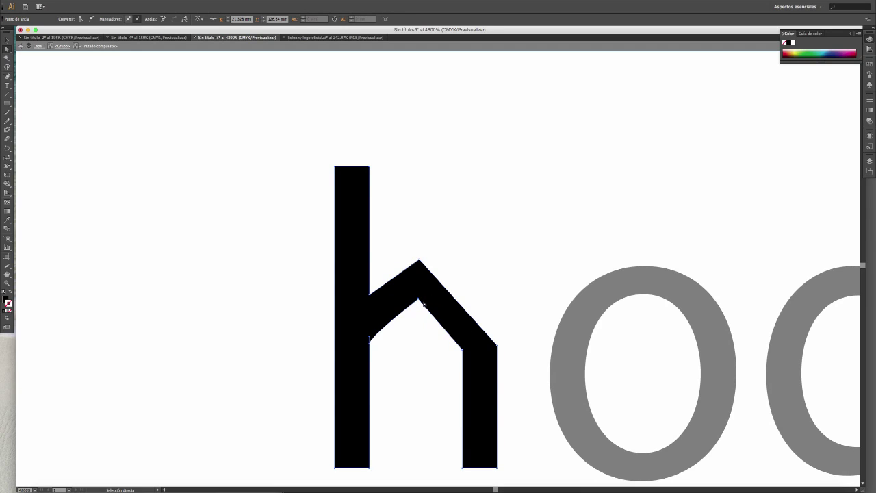
left_click_drag(420, 260, 423, 257)
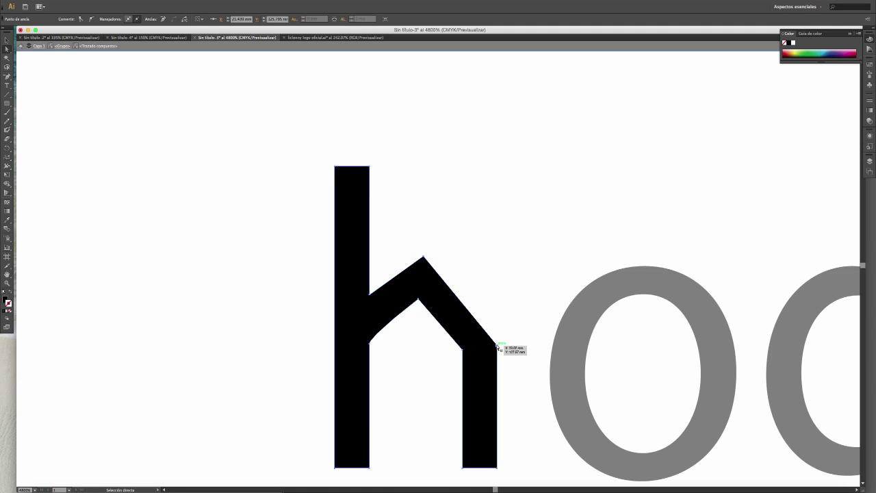
left_click_drag(414, 302, 417, 303)
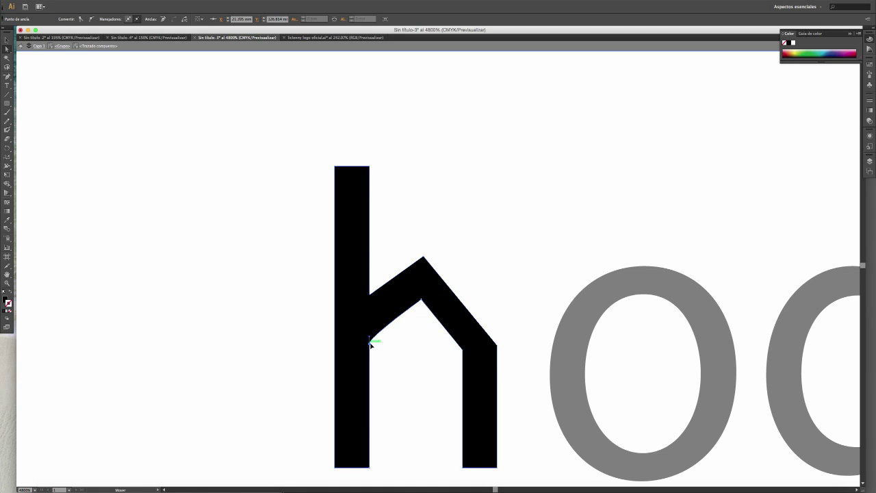
Step: Align the h's left inner anchor so the inner stem wall stays vertical
left_click_drag(370, 339, 375, 340)
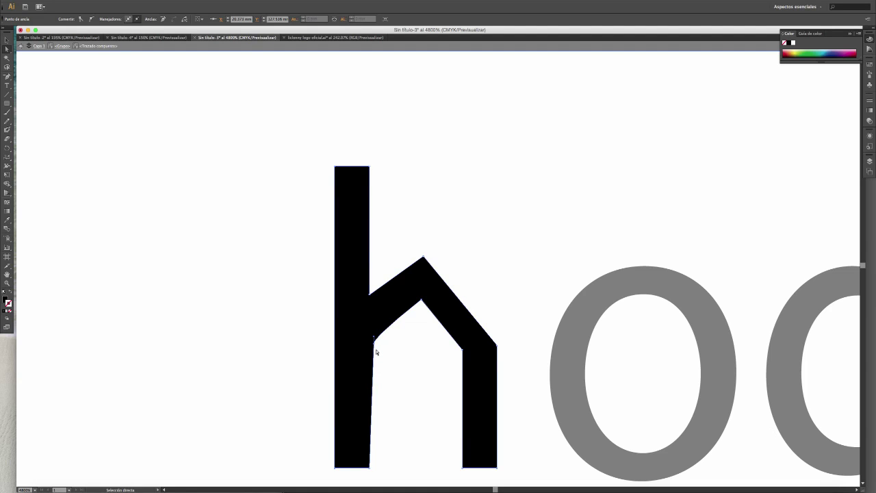
key("ctrl+z")
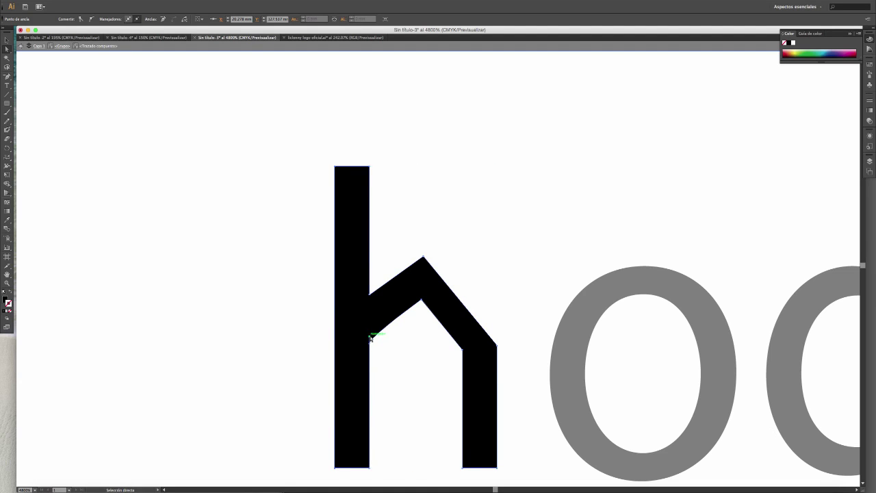
left_click_drag(370, 337, 370, 342)
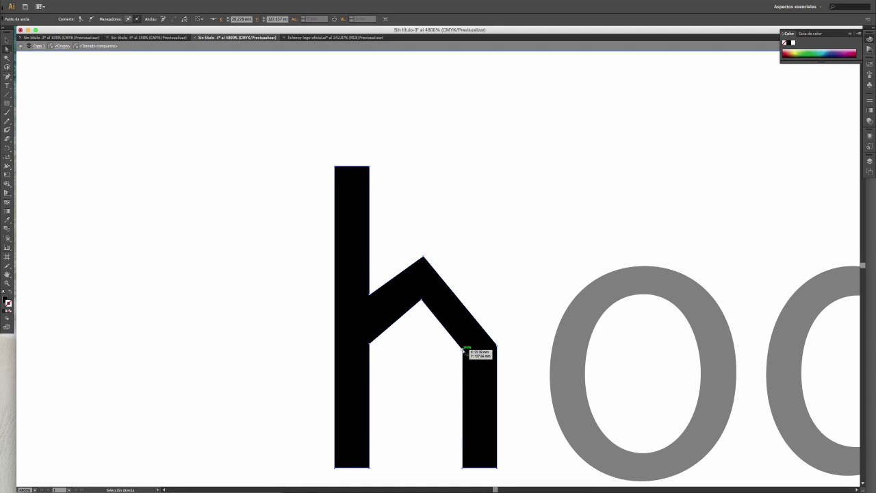
left_click(414, 384)
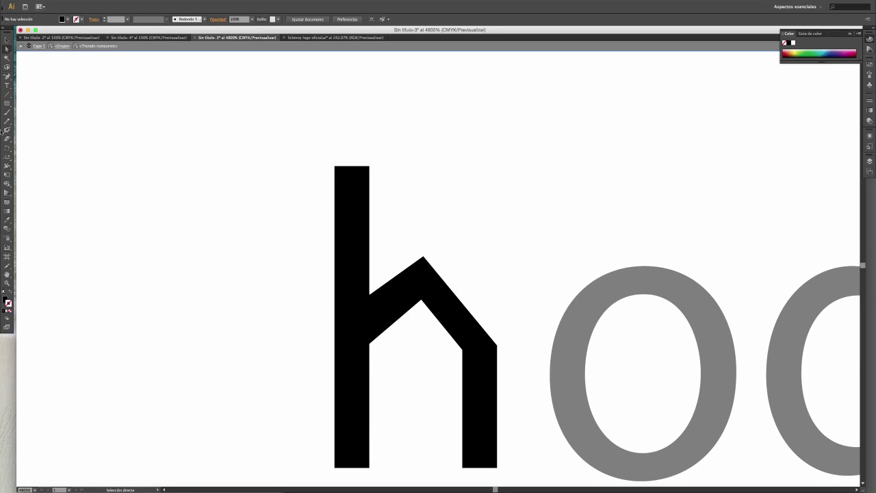
left_click(356, 200)
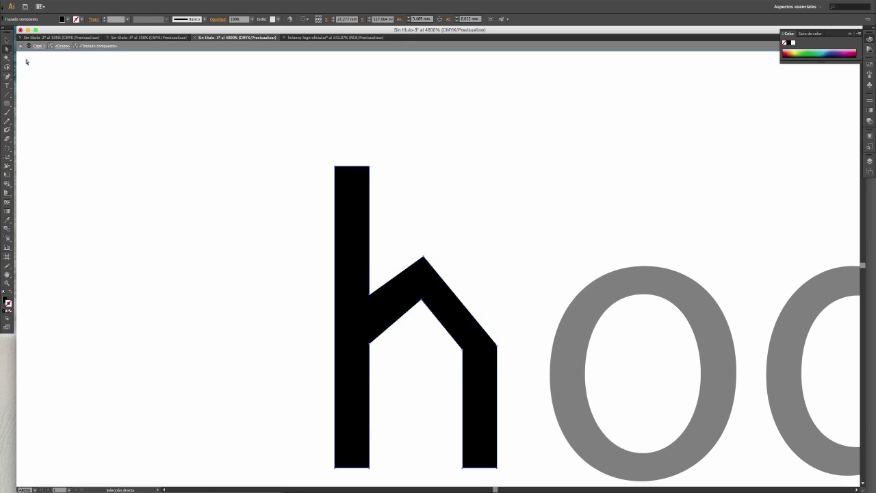
Step: Lower both top corners of the h's tall left stem
mouse_move(370, 166)
left_mouse_down()
mouse_move(370, 203)
mouse_move(371, 167)
left_mouse_up()
left_click(370, 167)
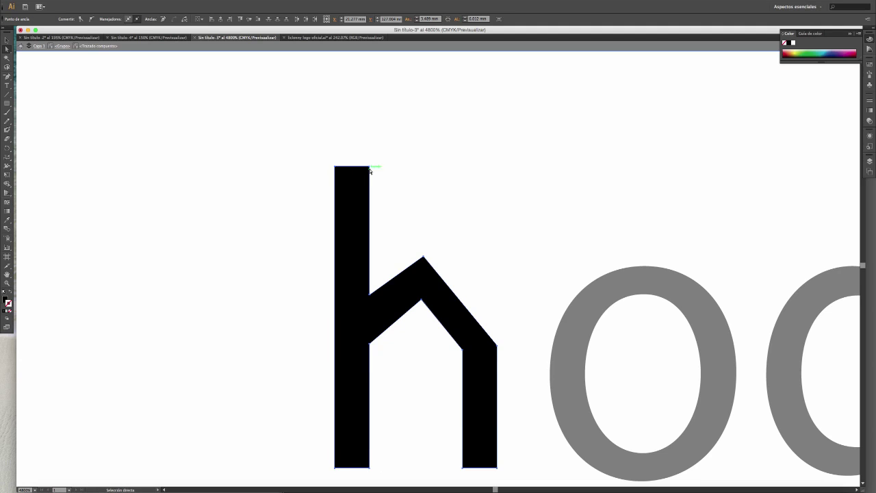
left_click_drag(370, 170, 369, 250)
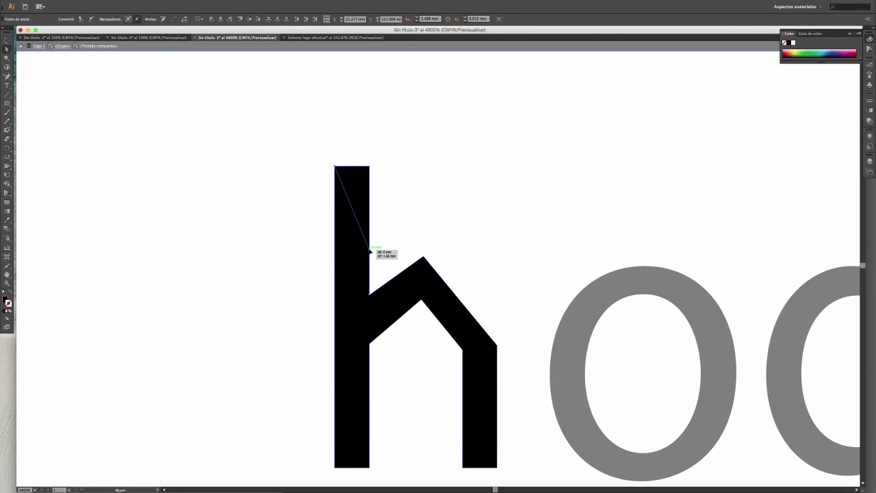
left_click_drag(334, 171, 334, 250)
left_click(367, 213)
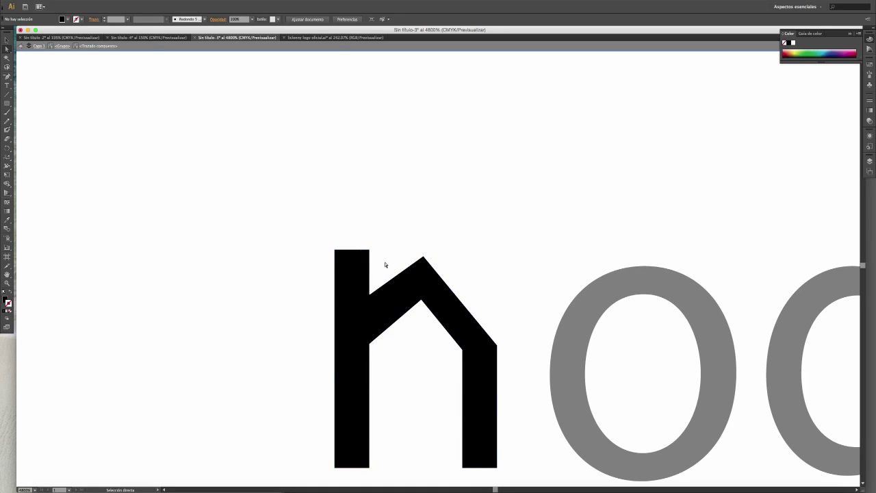
Step: Move the h back up and raise one stem-top corner into a roof-like slant
left_click(361, 254)
left_click_drag(370, 253, 370, 252)
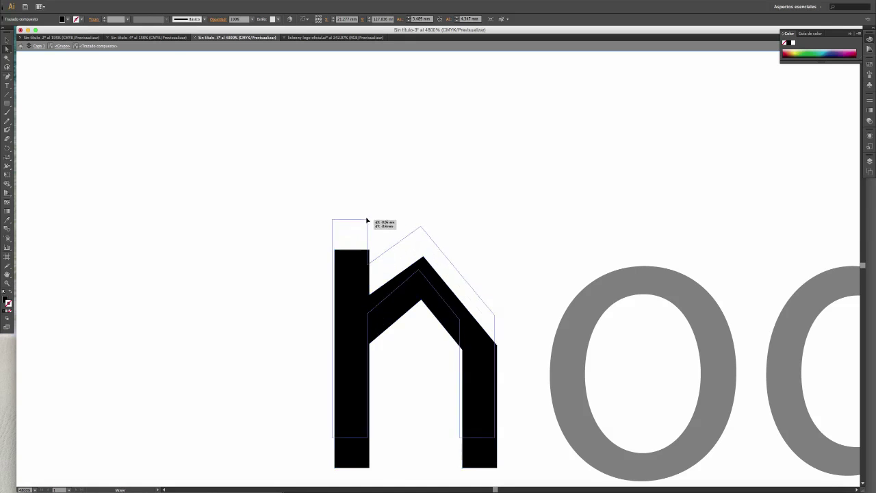
left_click_drag(370, 252, 366, 189)
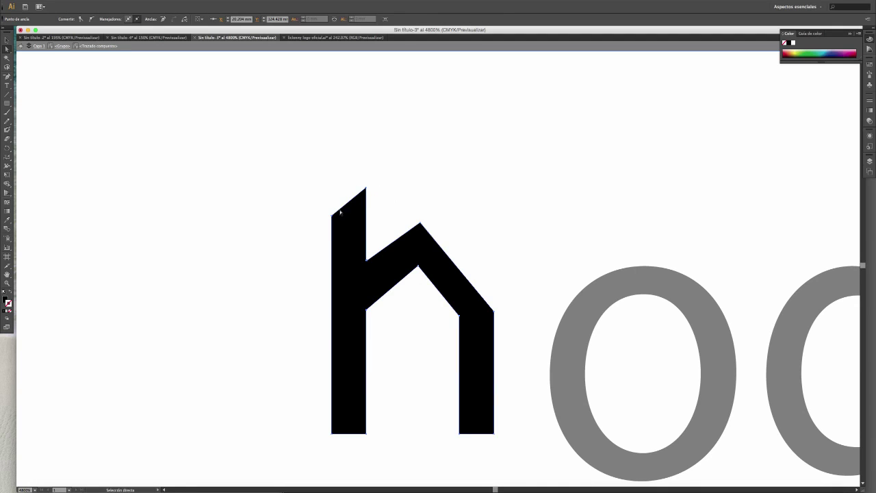
left_click_drag(332, 215, 332, 191)
left_click(408, 187)
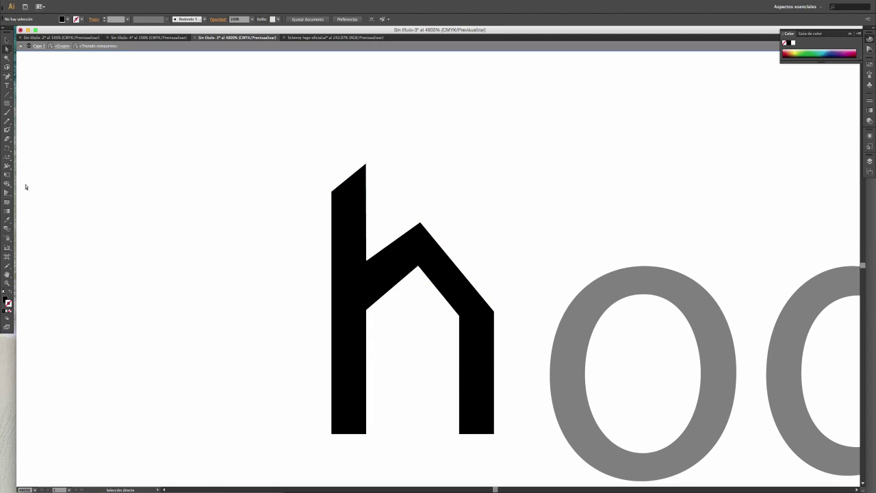
Step: Draw a narrow four-cornered door shape inside the house-shaped h with the Pen tool
left_click(8, 77)
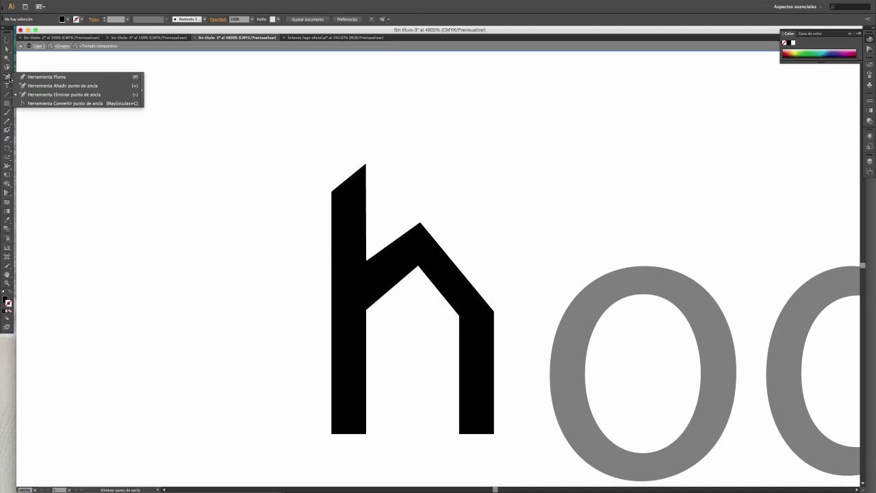
left_click(41, 76)
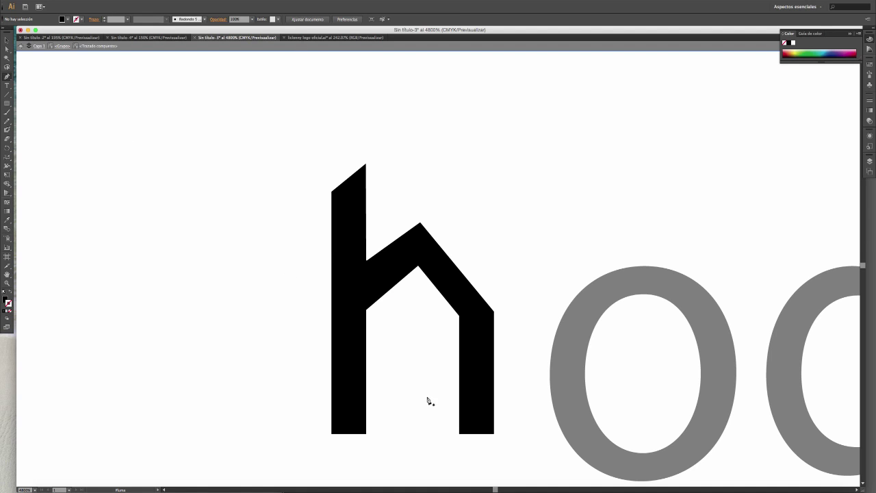
left_click(393, 351)
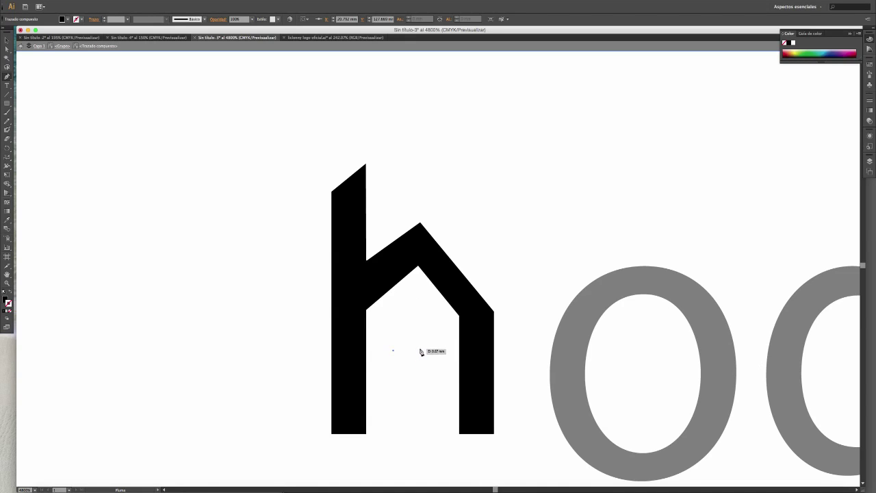
left_click(420, 350)
left_click(425, 433)
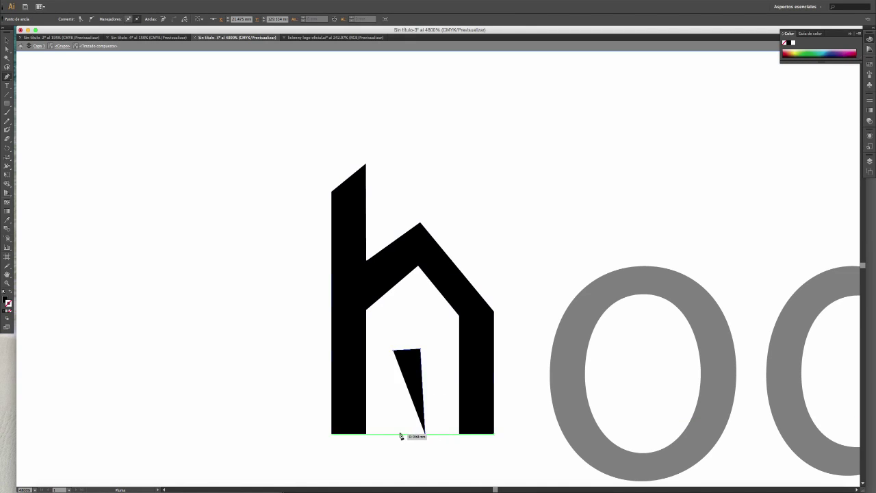
left_click(395, 432)
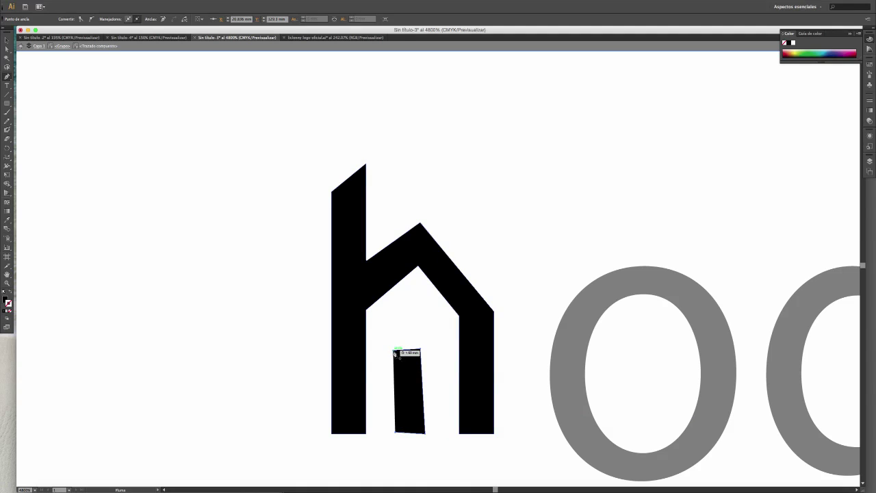
left_click(394, 353)
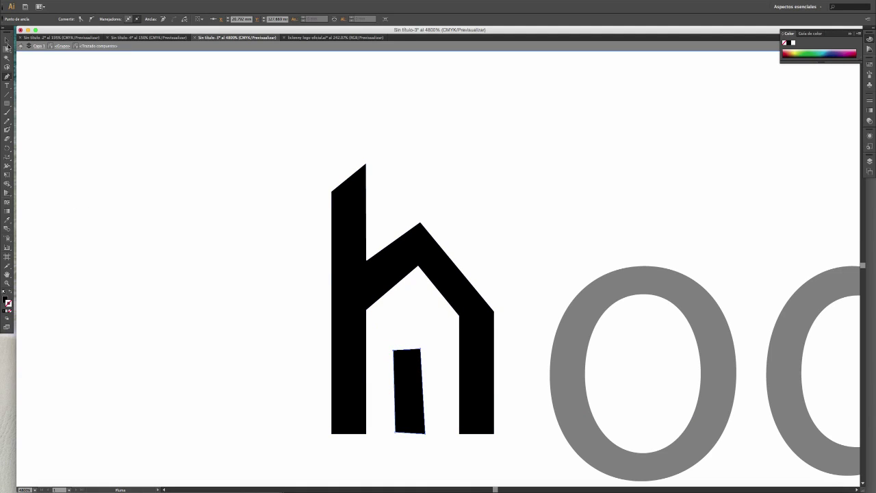
Step: Adjust the door's right-hand corners to square it up, then select the door
left_click(8, 48)
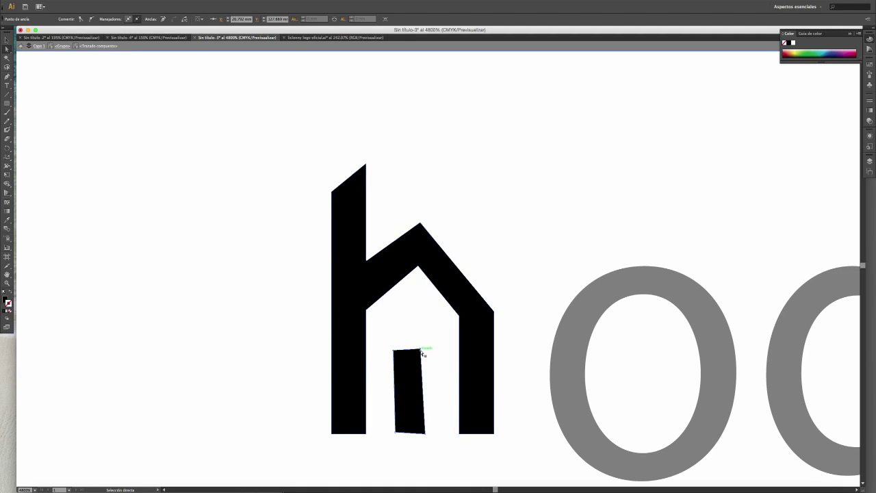
left_click_drag(422, 352, 420, 351)
left_click_drag(425, 433, 422, 434)
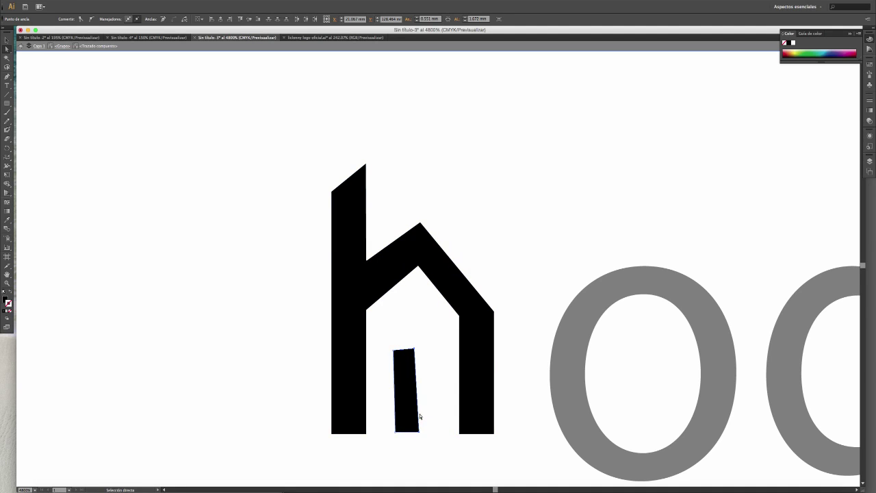
key("ctrl+z")
mouse_move(417, 436)
left_mouse_down()
mouse_move(393, 433)
mouse_move(414, 434)
left_mouse_up()
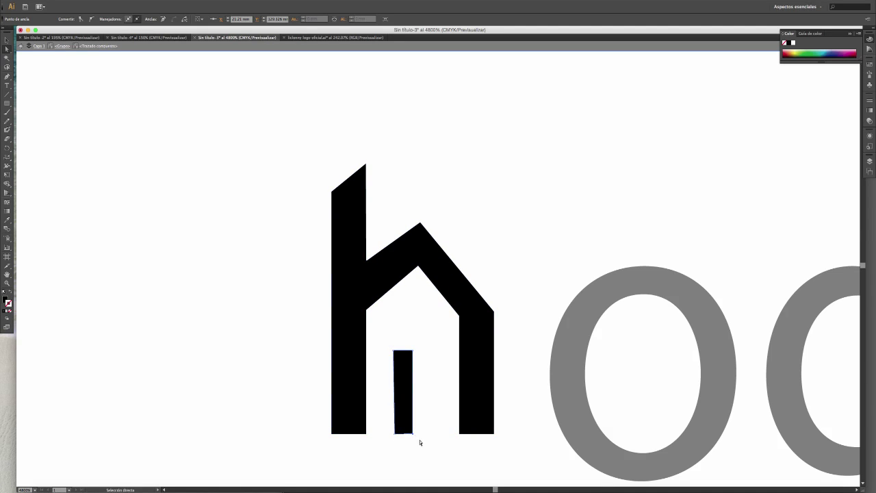
left_click(7, 39)
Step: Try default, swapped and white fills on the house shapes, keeping them solid black
left_click(4, 293)
left_click(7, 292)
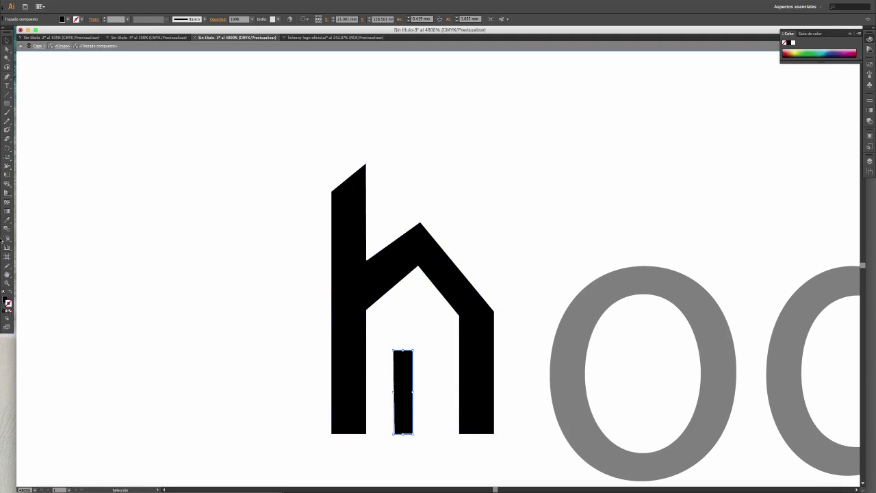
left_click(4, 295)
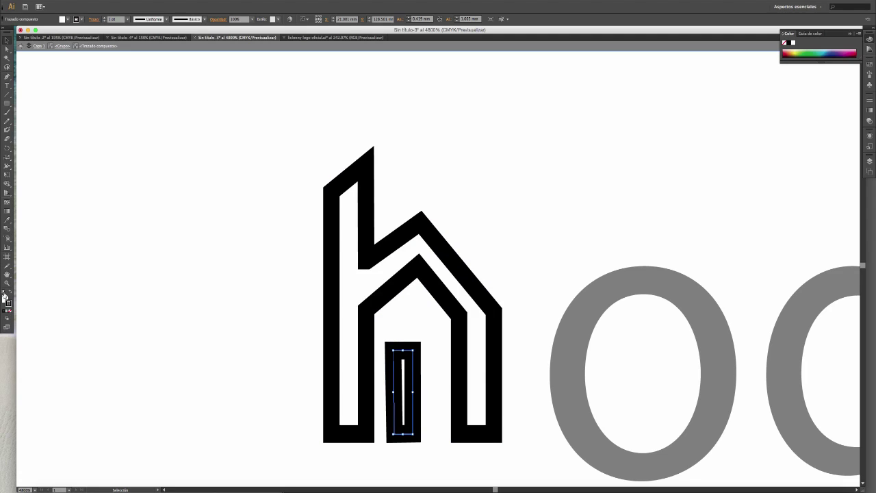
left_click(5, 295)
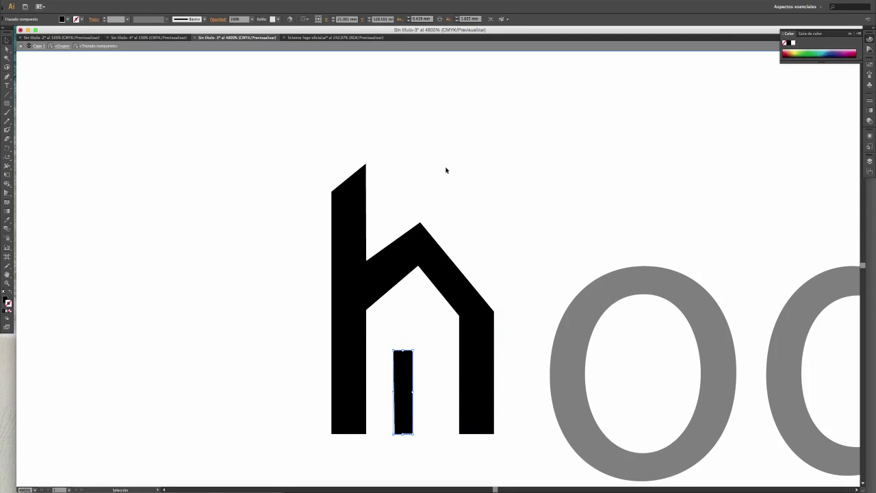
left_click(794, 42)
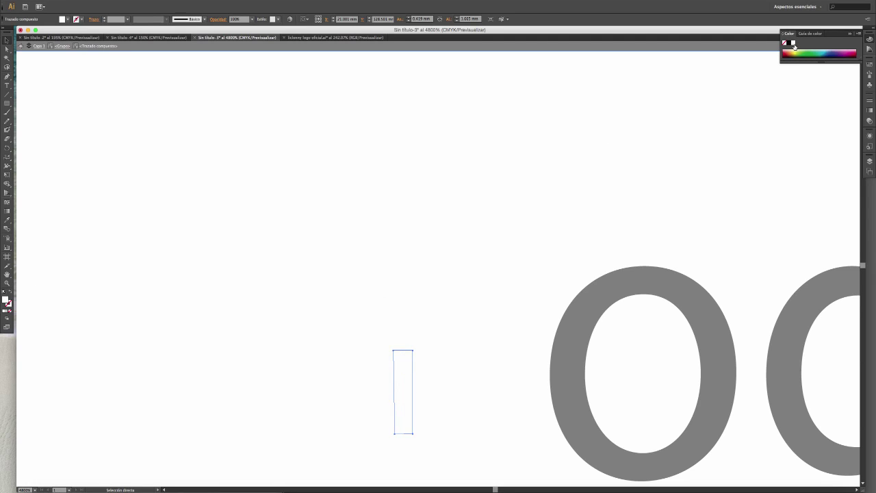
left_click(792, 42)
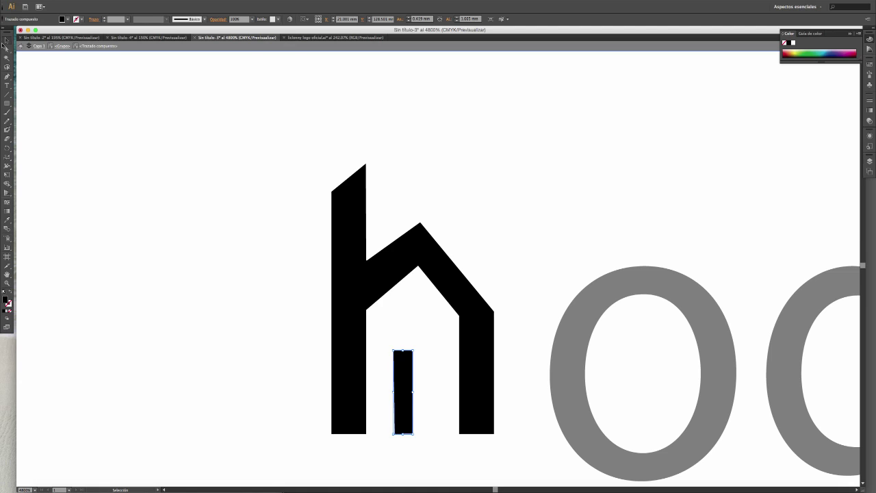
Step: Delete the old door and draw a trial rectangle at the bottom of the h's right stem
key("Delete")
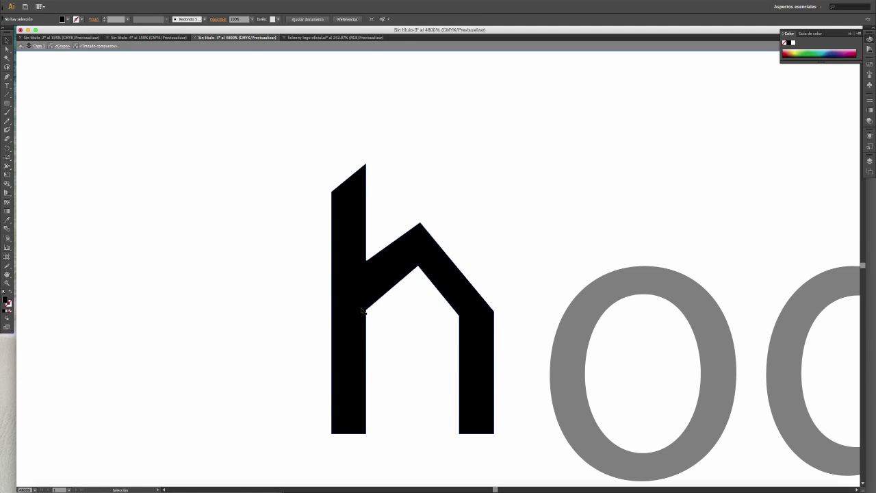
left_click(7, 103)
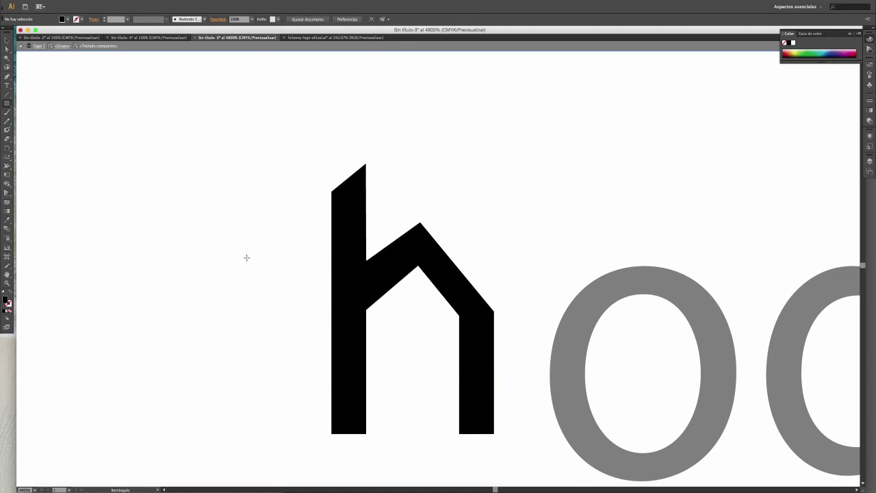
left_click(3, 291)
left_click_drag(465, 383, 488, 433)
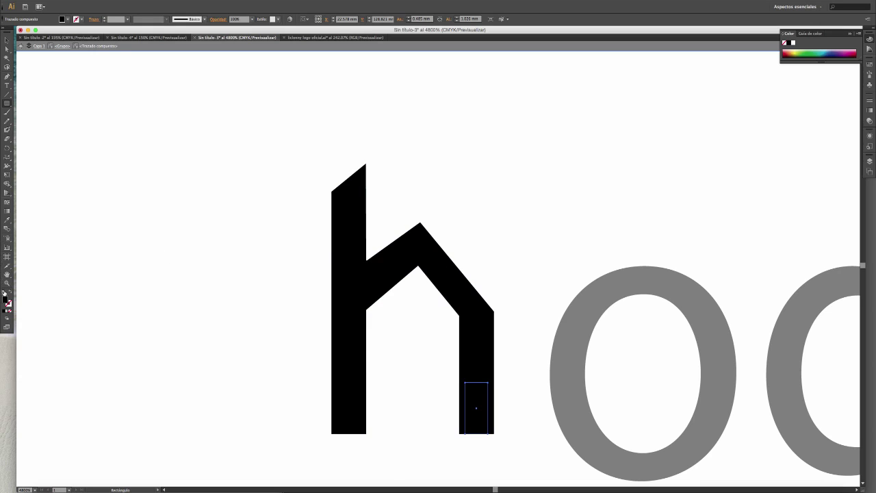
left_click(9, 293)
left_click(9, 293)
left_click(20, 46)
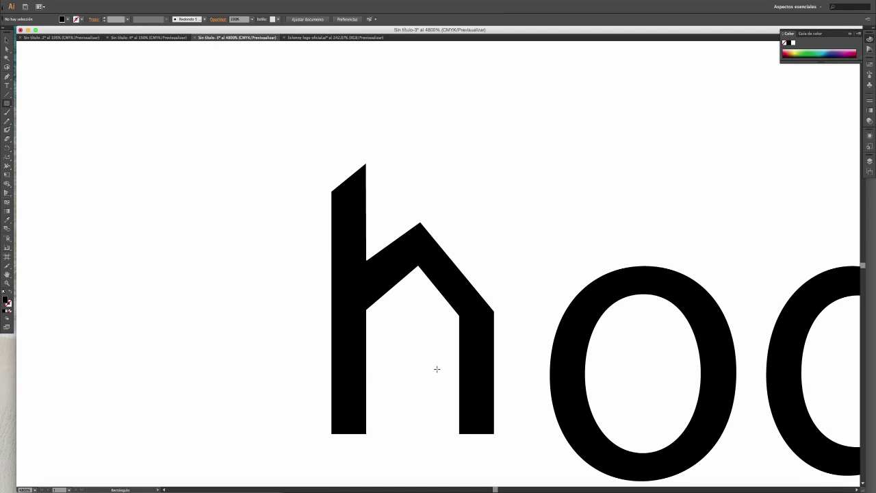
Step: Draw a white door rectangle with no stroke and move it into the h's right stem
left_click_drag(427, 368, 450, 433)
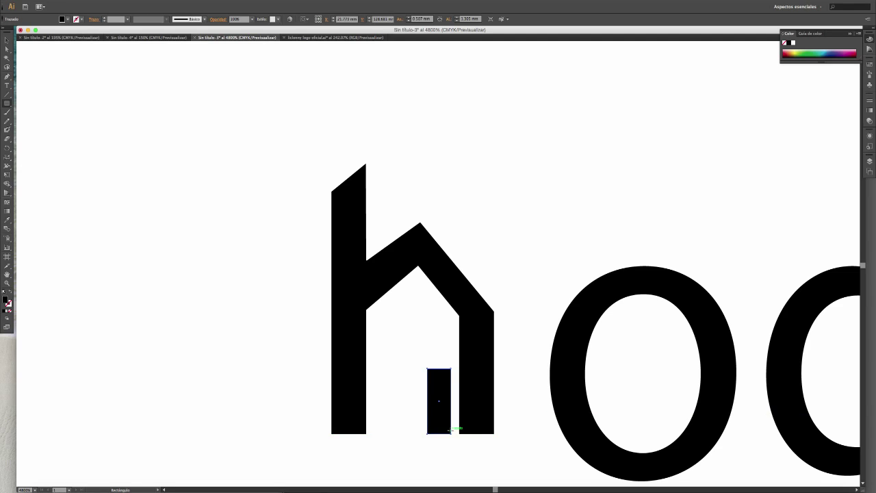
left_click(4, 293)
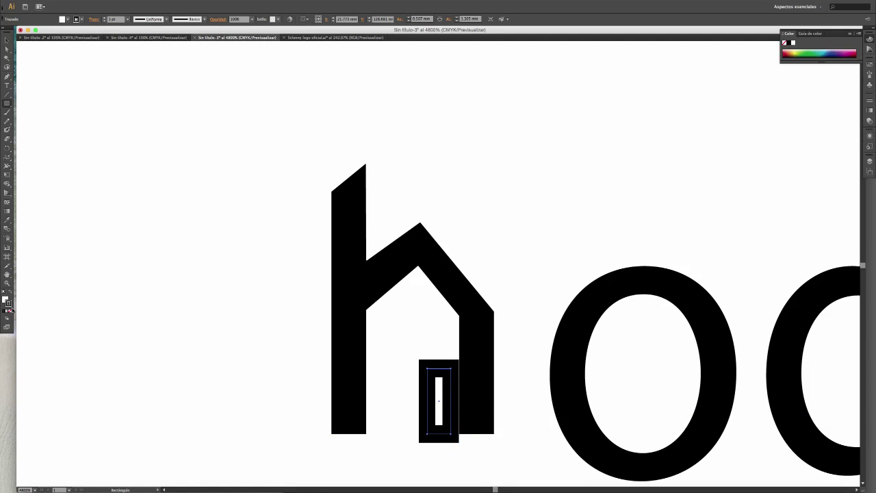
left_click(10, 310)
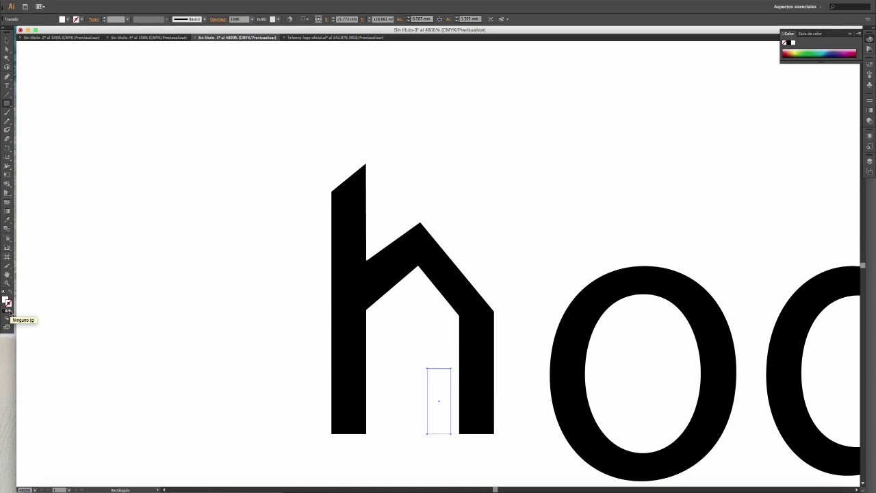
left_click(7, 40)
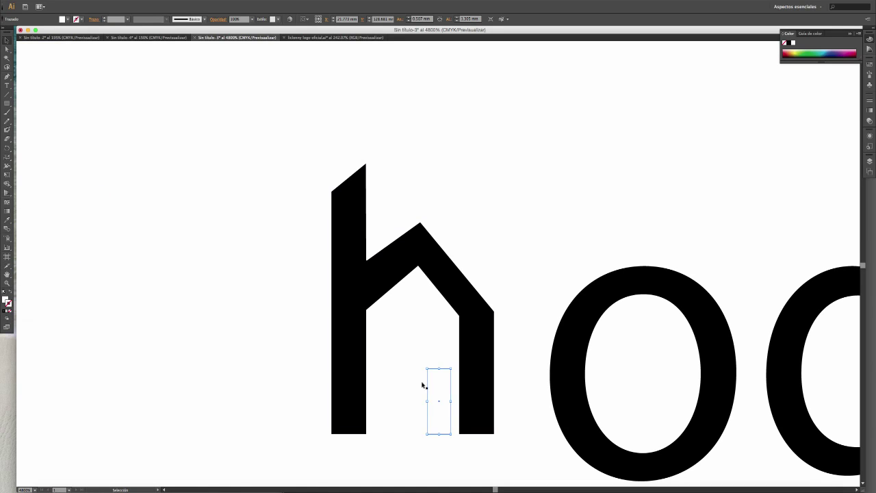
left_click_drag(439, 401, 477, 402)
left_click(528, 299)
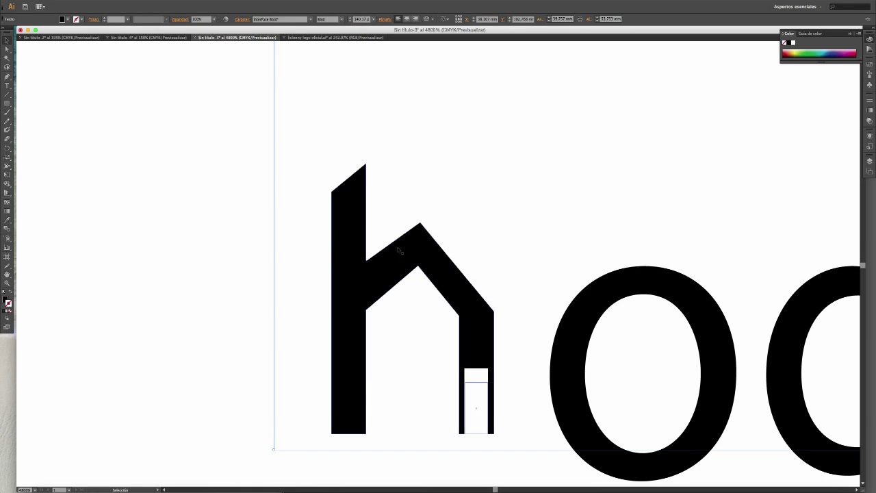
Step: Zoom out to view the whole word 'hogar' and check its group selection
left_click(7, 283)
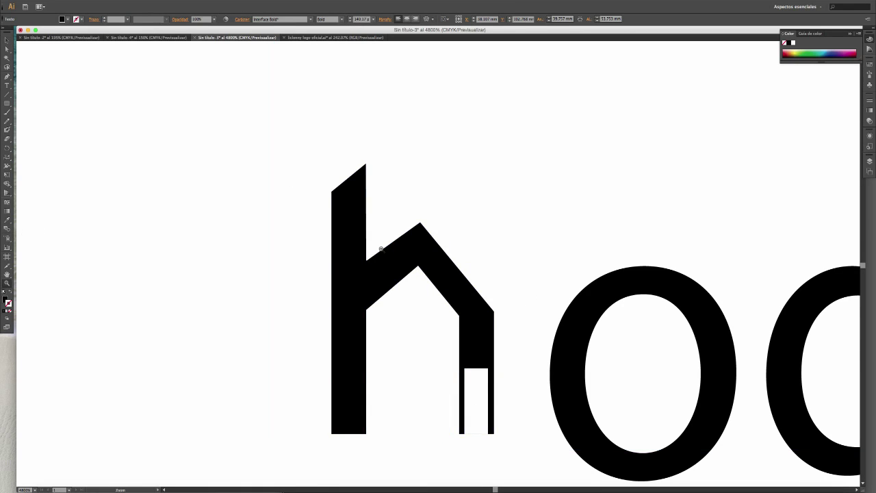
left_click(382, 249, "alt")
left_click(391, 252, "alt")
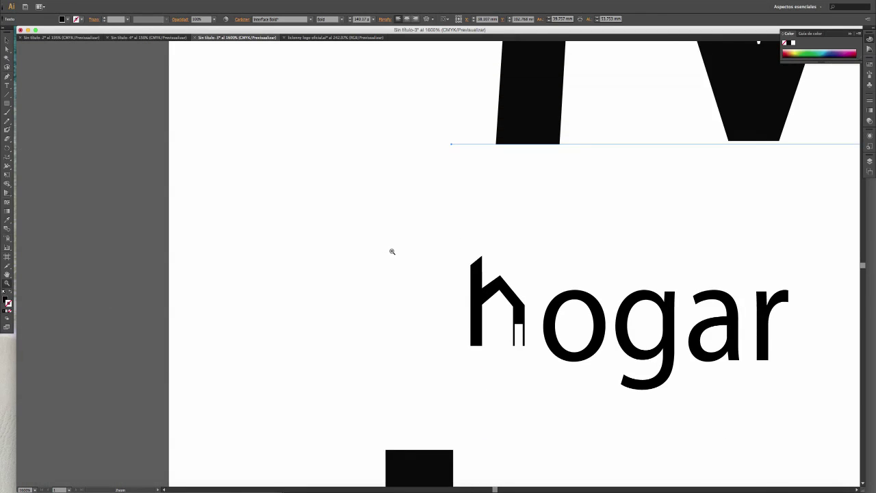
left_click(393, 252, "alt")
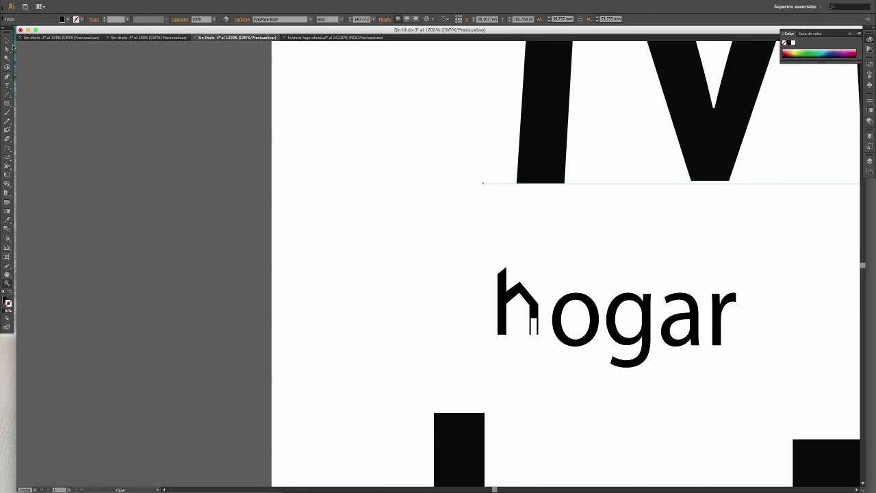
left_click(9, 40)
left_click(405, 217)
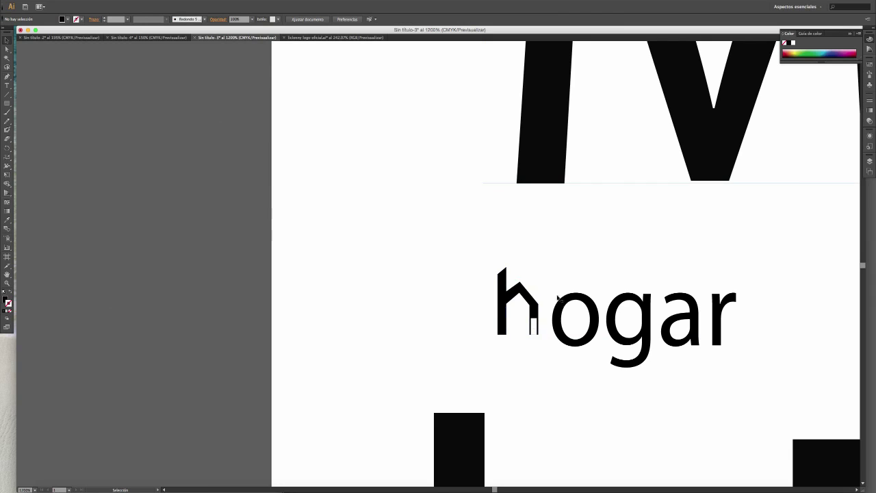
left_click(594, 316)
left_click(450, 293)
Step: Zoom and pan out to the full artboard of letterforms, then switch to the Camtasia editor
left_click(7, 282)
left_click(501, 240, "alt")
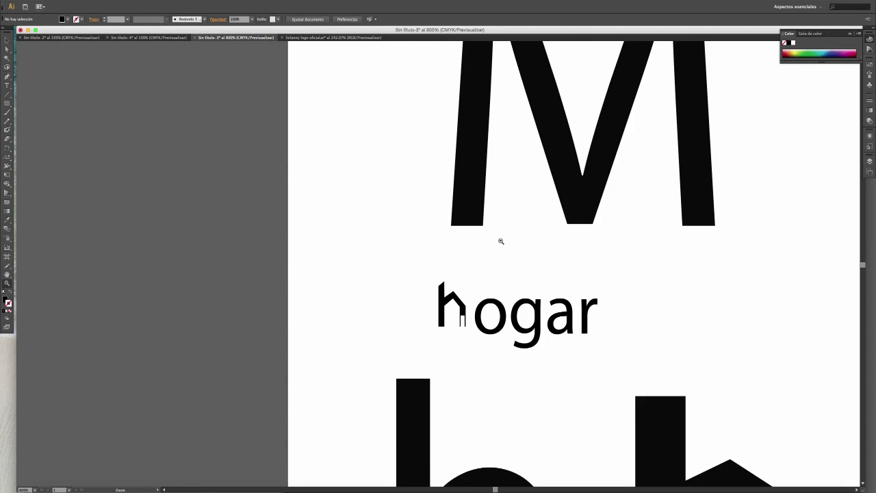
left_click(505, 243, "alt")
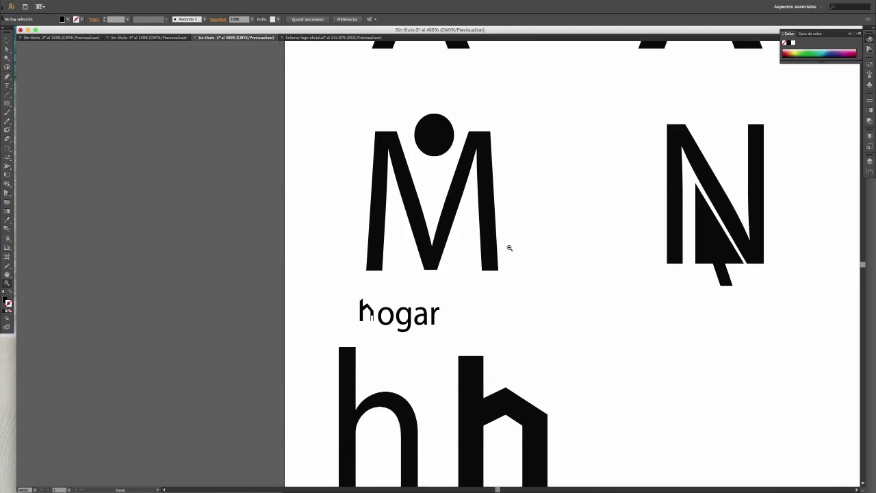
left_click(505, 243, "alt")
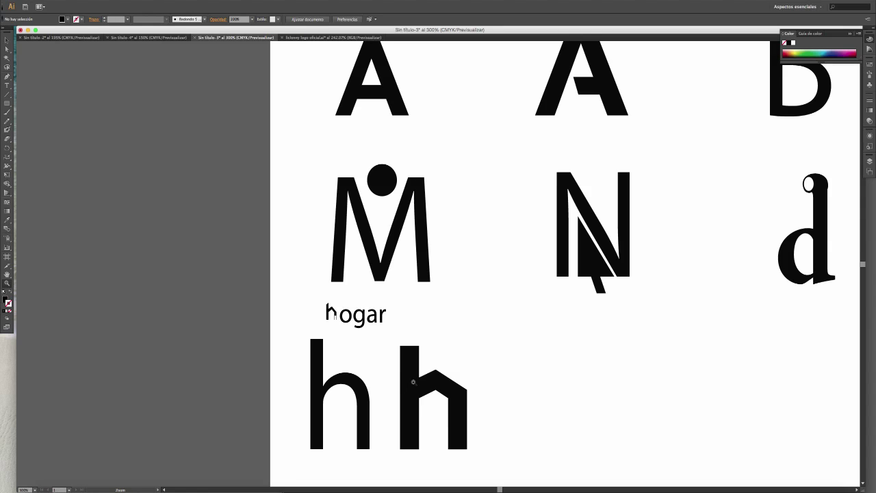
left_click(7, 274)
mouse_move(727, 340)
left_mouse_down()
mouse_move(475, 336)
mouse_move(457, 361)
left_mouse_up()
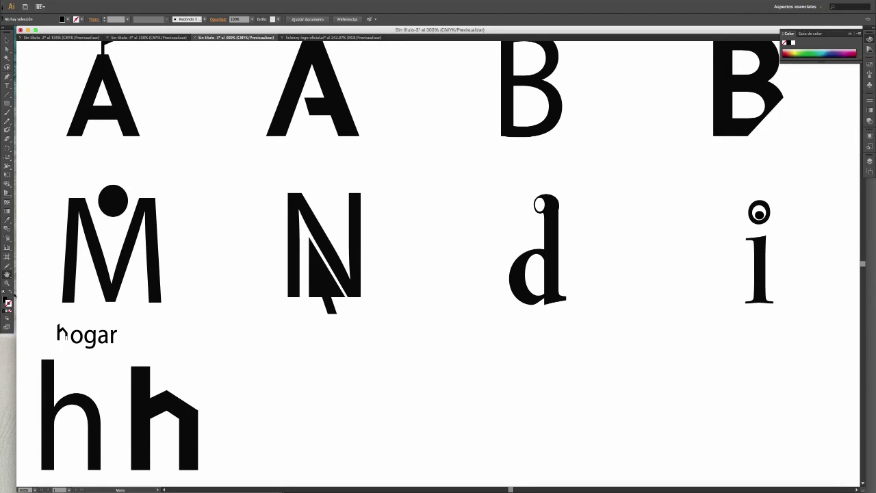
left_click(6, 283)
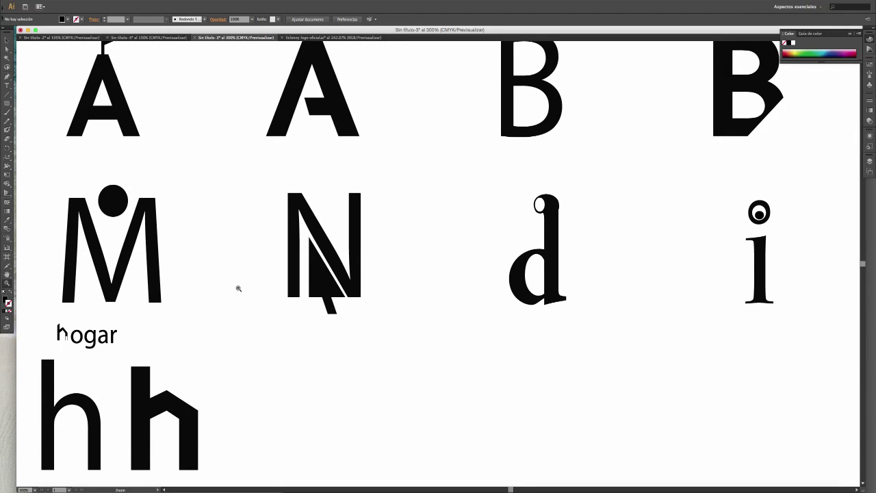
left_click(458, 261, "alt")
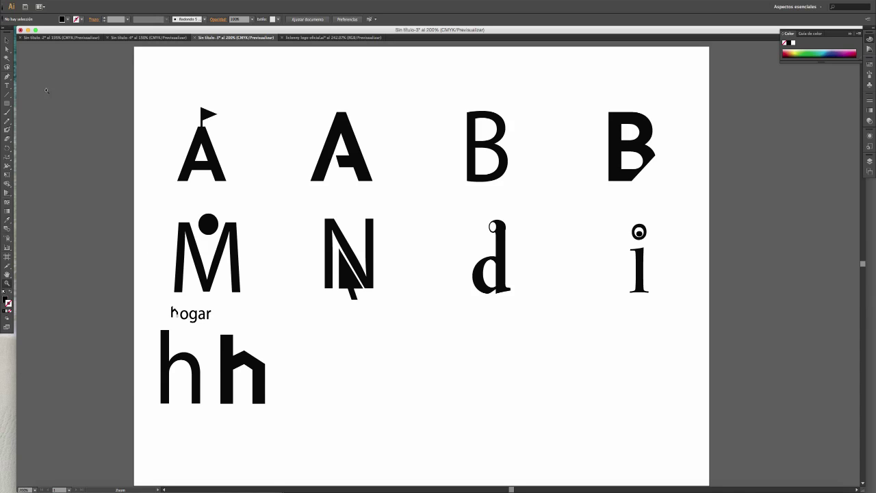
left_click(7, 40)
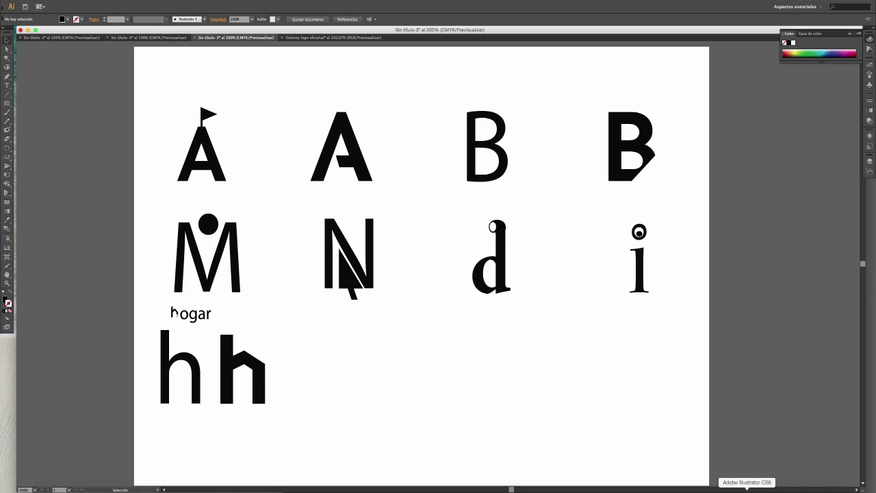
left_click(769, 489)
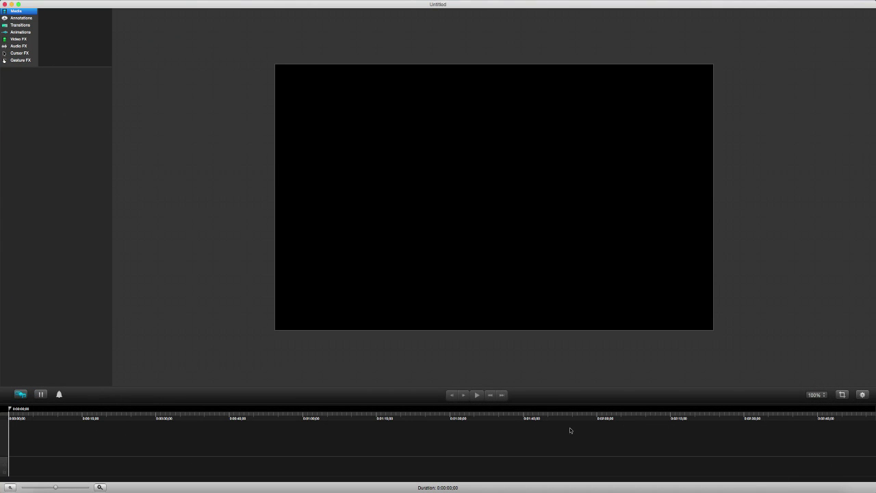